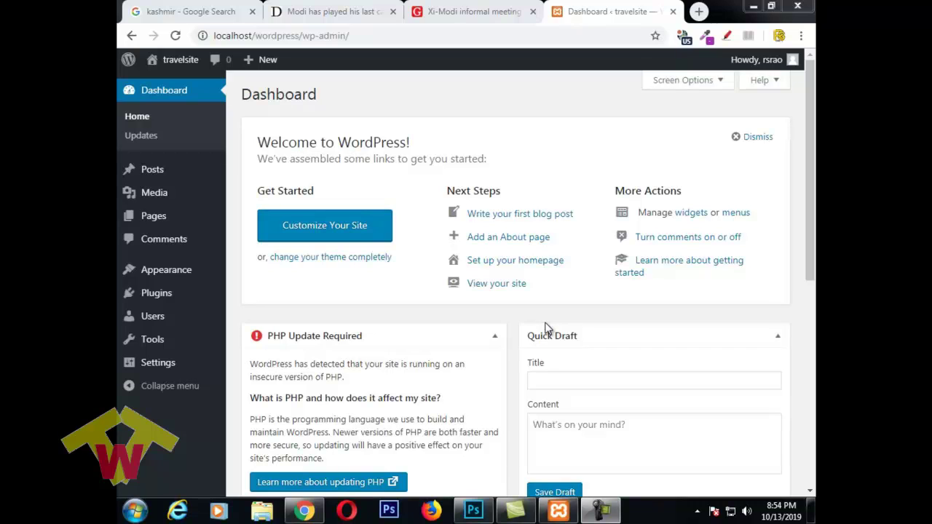
click(610, 516)
click(786, 446)
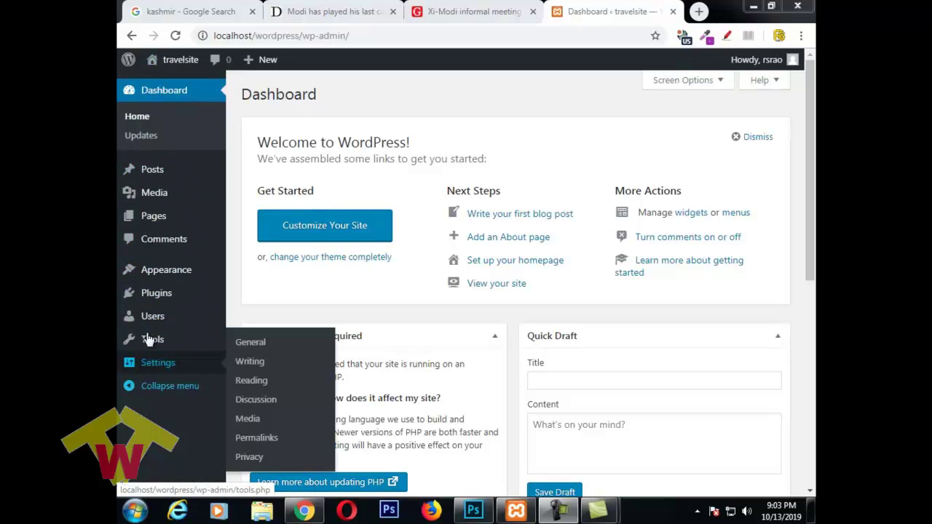
mouse_move(159, 167)
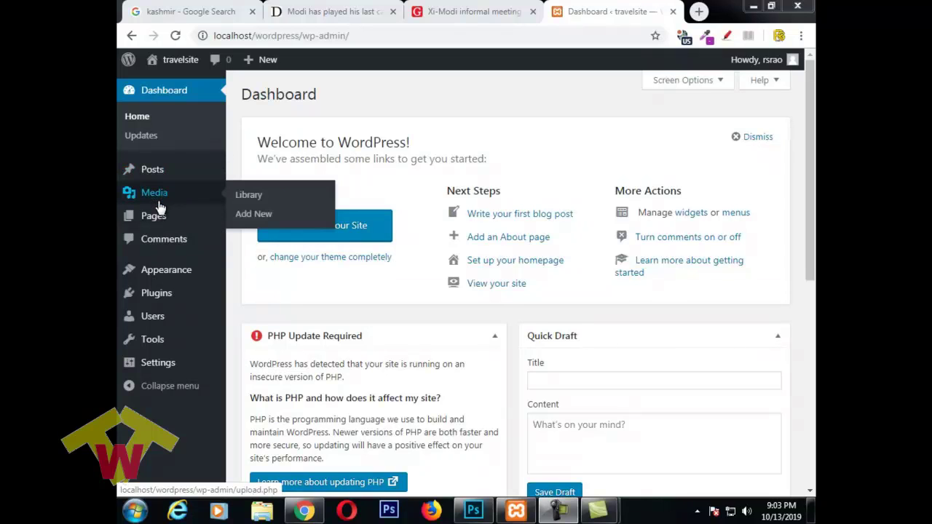
mouse_move(156, 220)
mouse_move(147, 276)
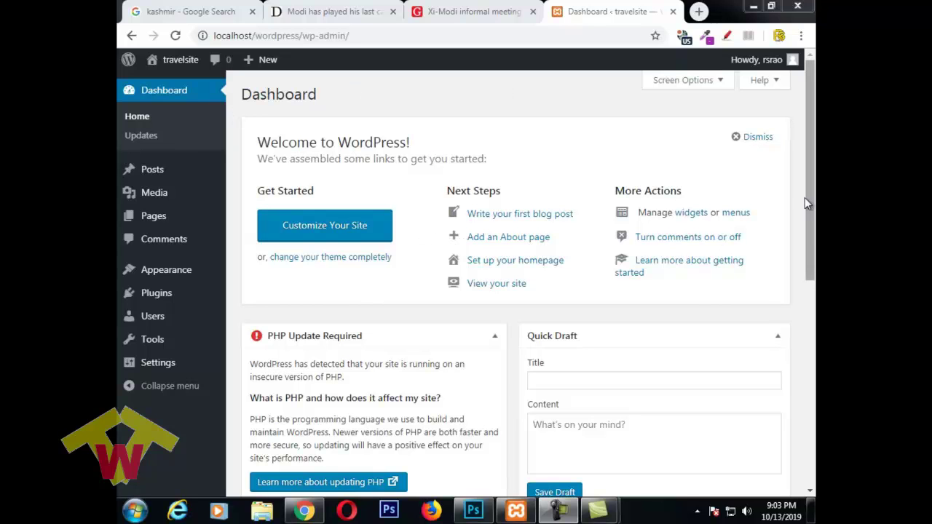
mouse_move(811, 201)
mouse_down()
mouse_move(811, 358)
mouse_move(811, 205)
mouse_up()
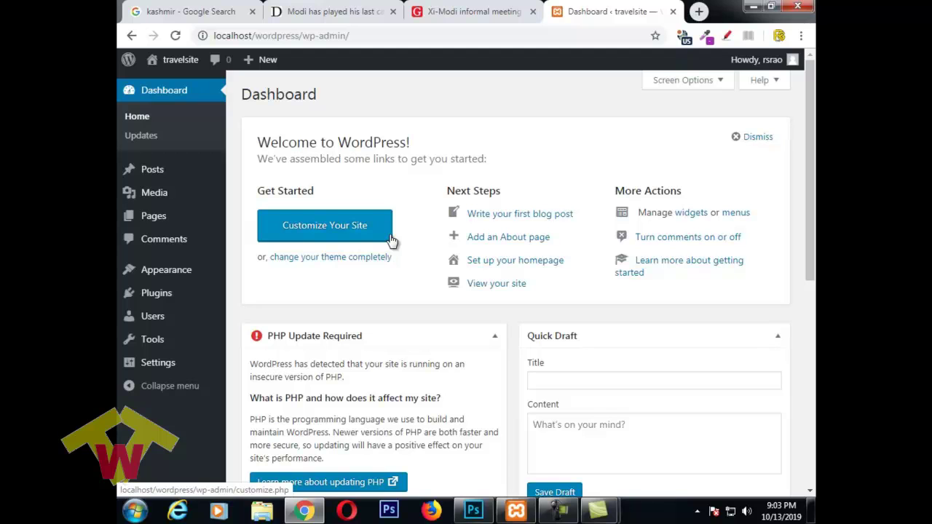
mouse_move(812, 173)
mouse_down()
mouse_move(814, 372)
mouse_move(814, 167)
mouse_up()
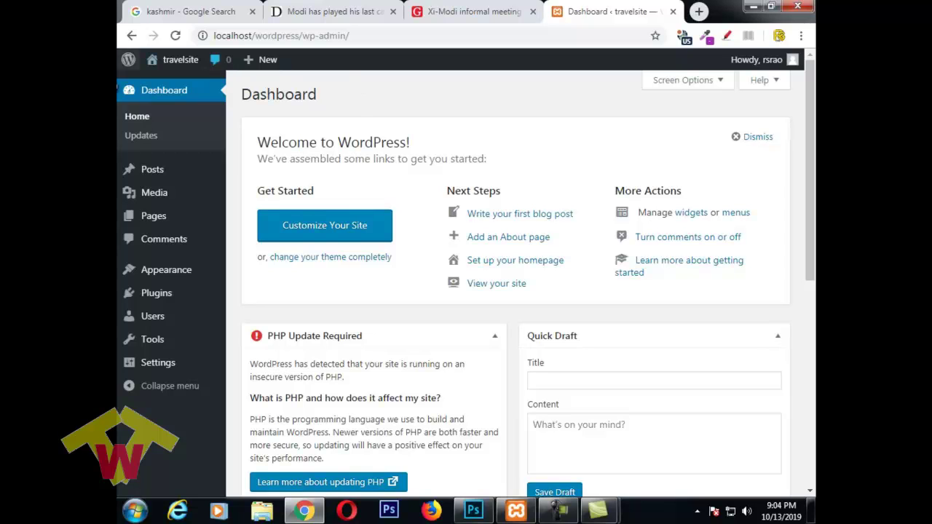
Visit the public front page of travelsite, look through the whole page, and return to the dashboard.
mouse_move(182, 62)
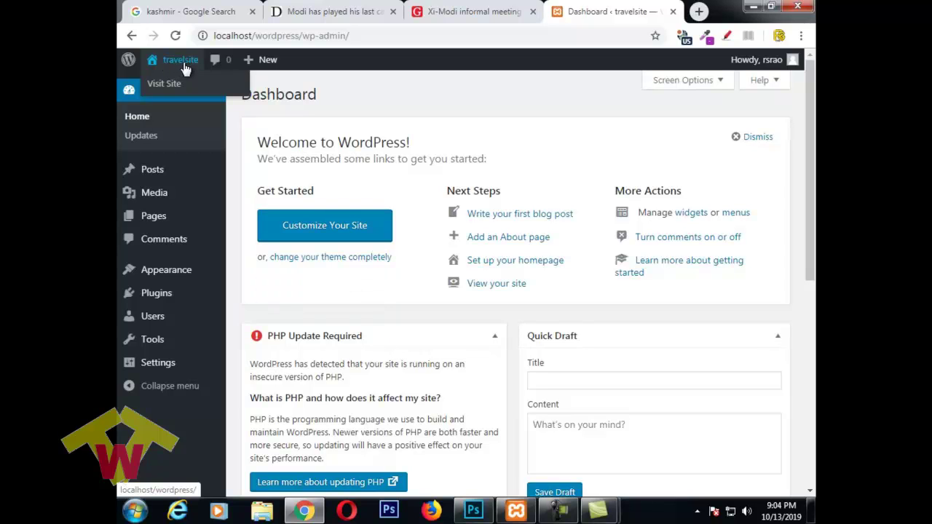
click(164, 86)
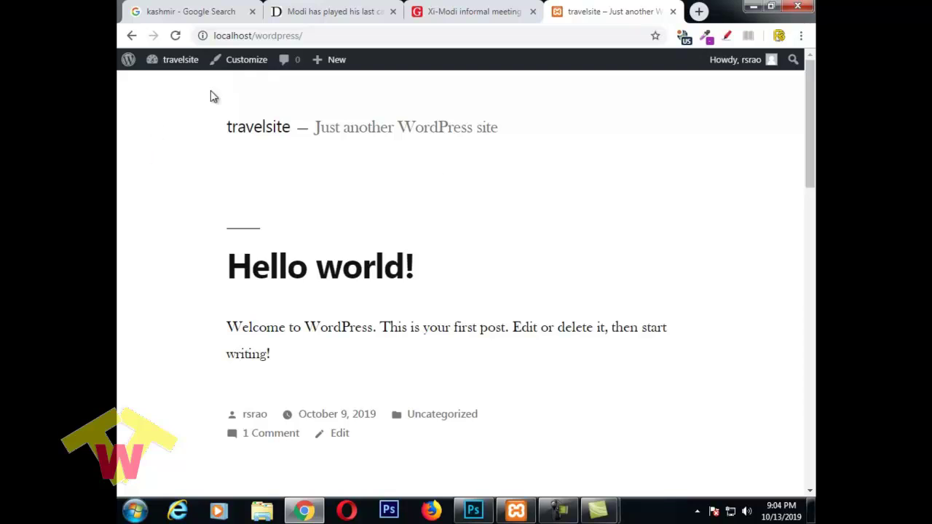
scroll(598, 156, down, 10)
scroll(597, 156, up, 10)
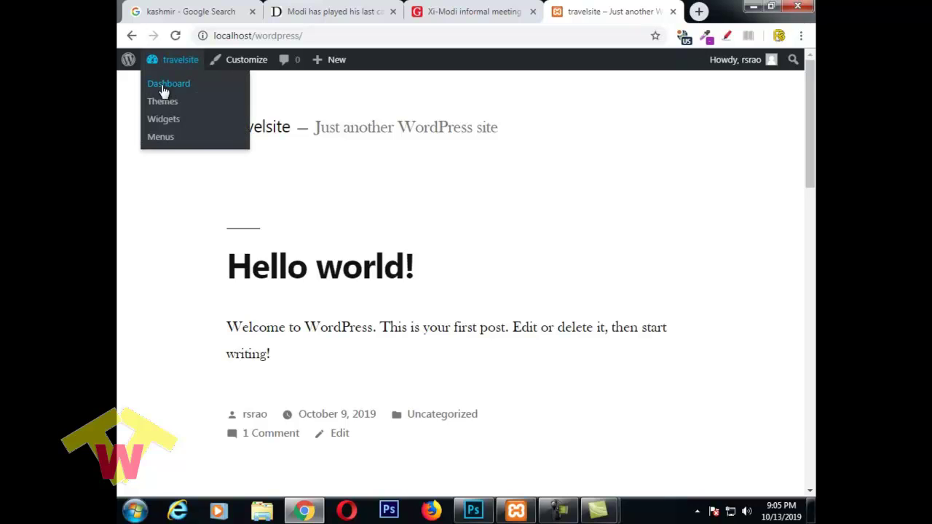
click(166, 86)
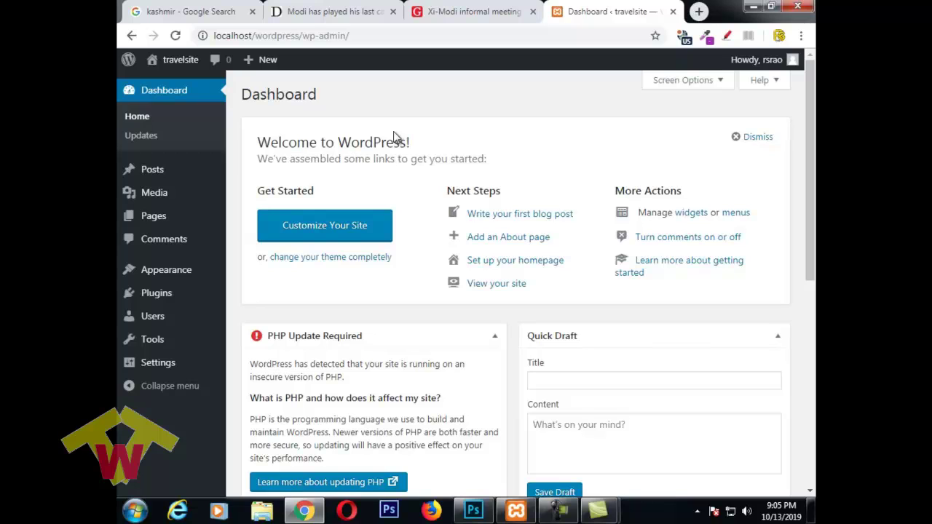
Open the site's theme management page and look over the installed themes.
mouse_move(197, 285)
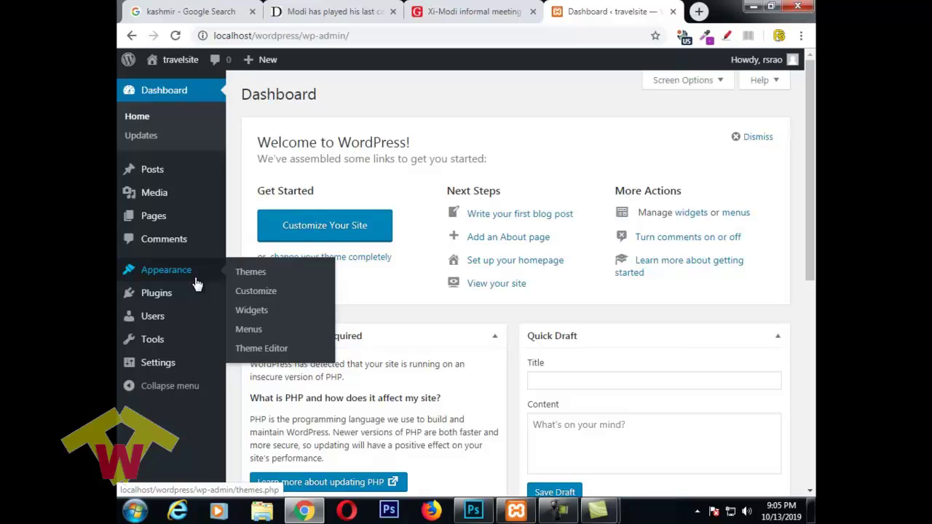
click(254, 275)
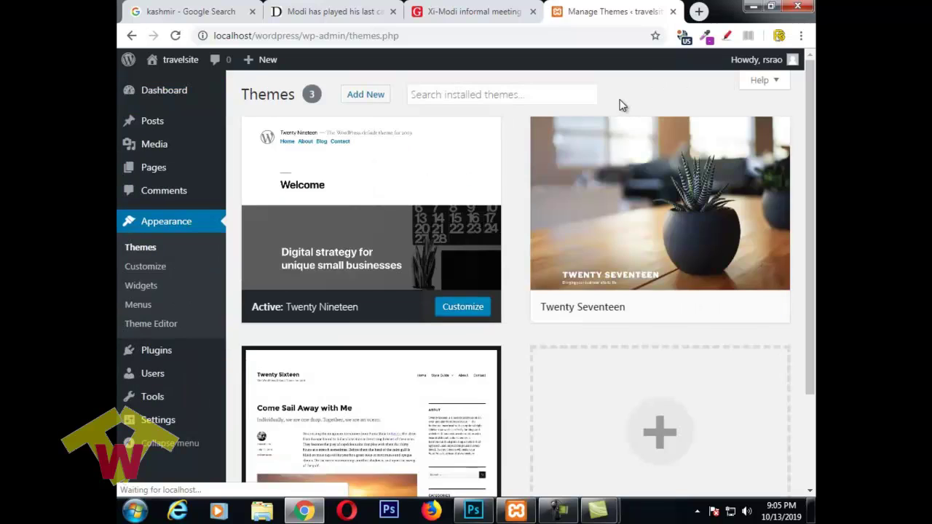
scroll(728, 306, down, 2)
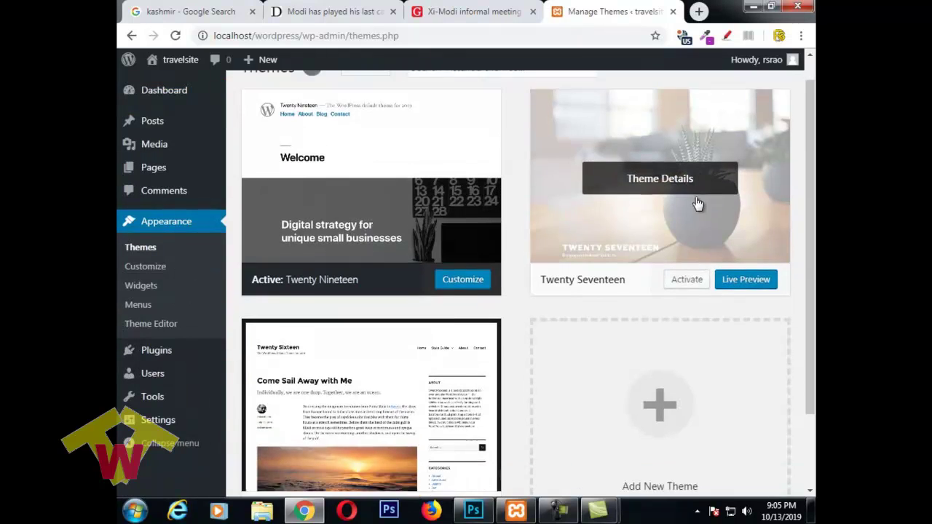
scroll(597, 154, up, 2)
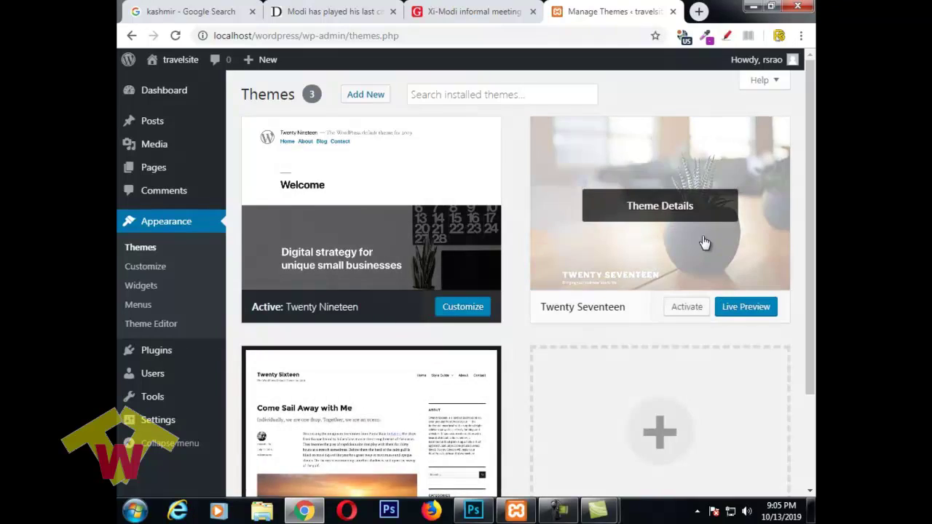
scroll(703, 243, down, 3)
scroll(699, 240, up, 3)
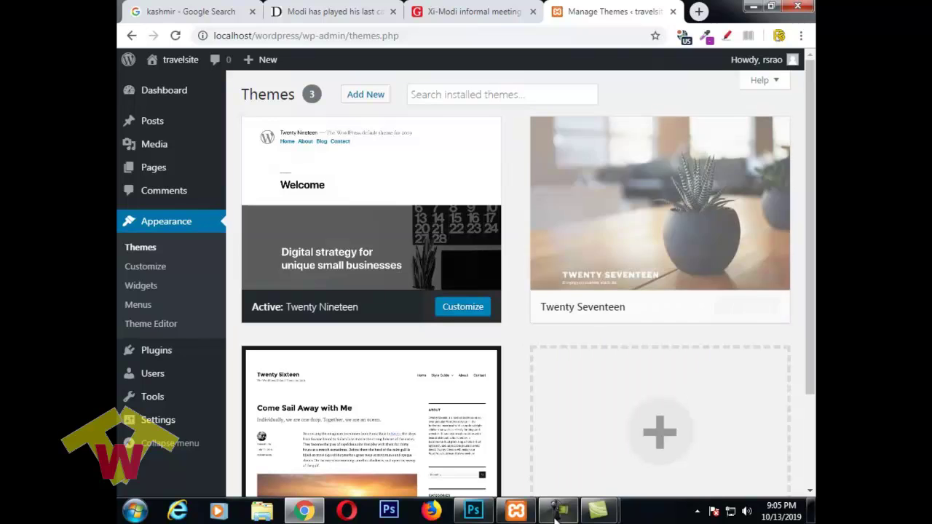
scroll(410, 404, down, 3)
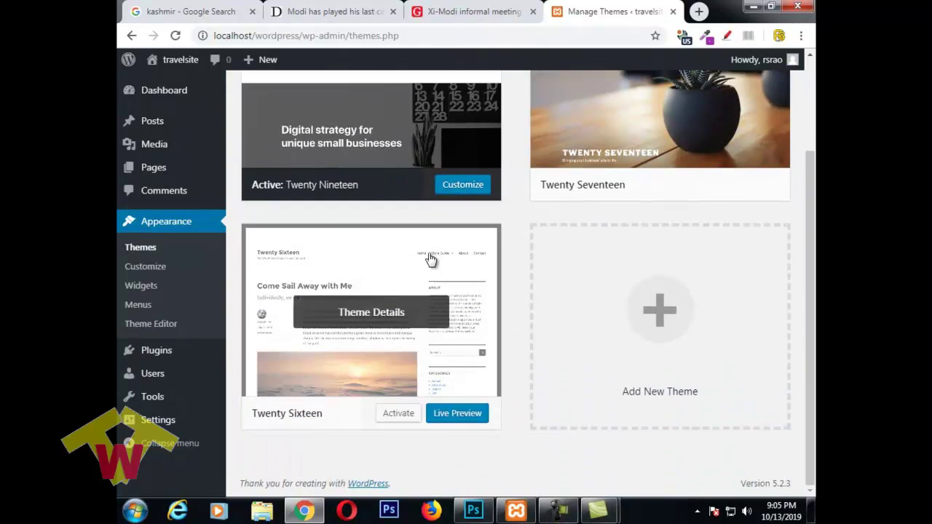
scroll(516, 374, up, 3)
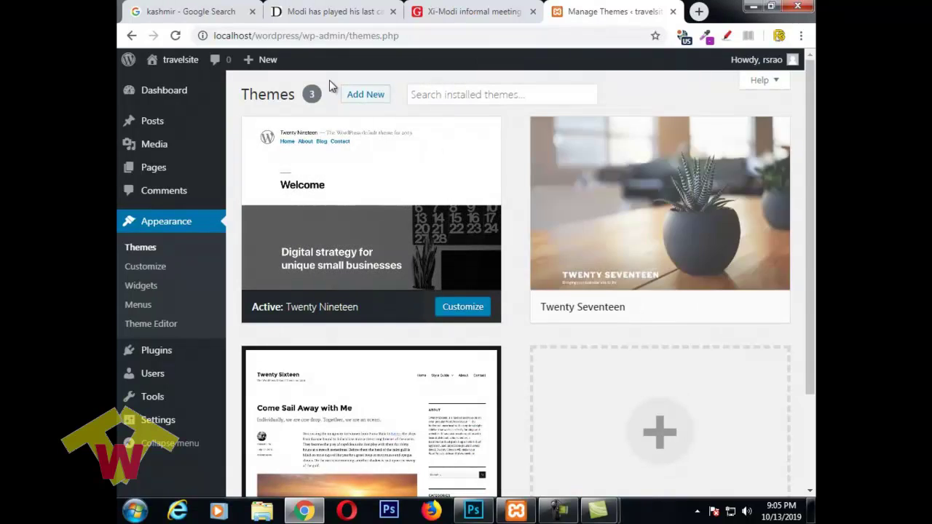
Start adding a new theme and browse the full list of featured themes.
click(364, 97)
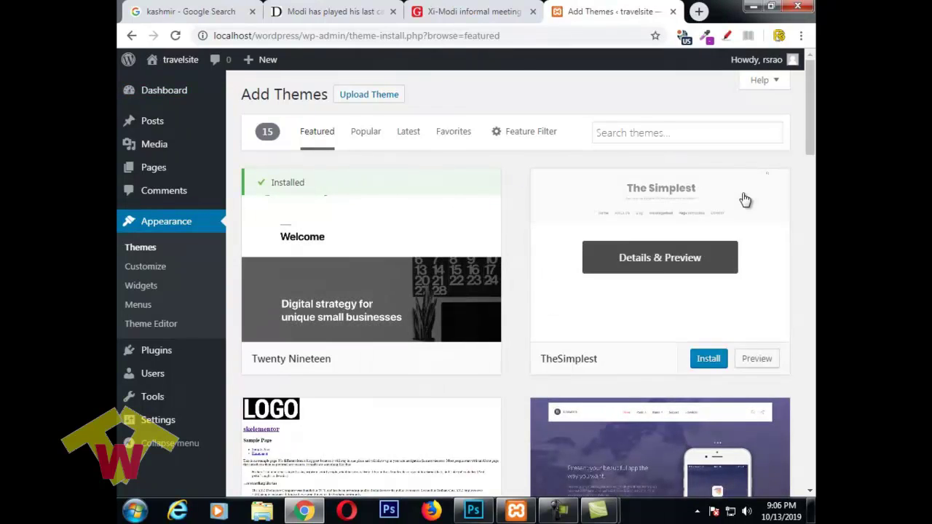
mouse_move(391, 292)
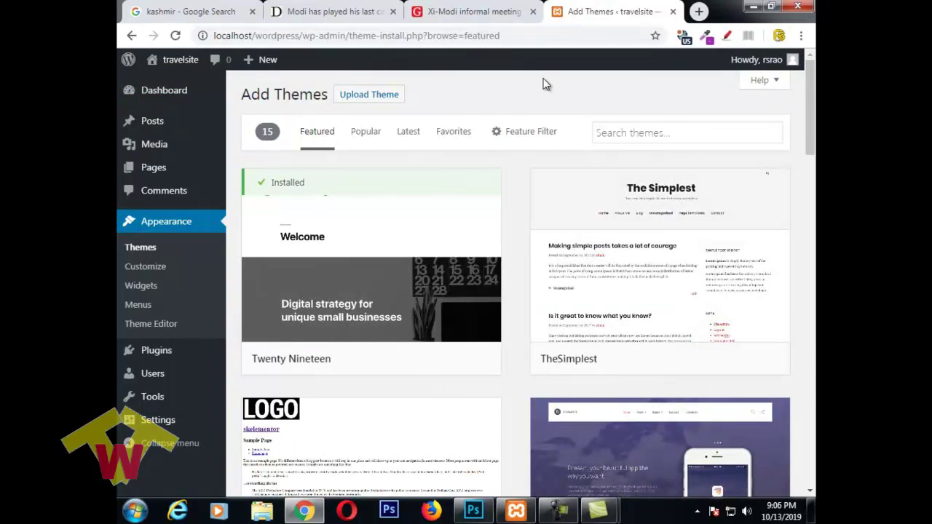
scroll(615, 131, down, 4)
scroll(615, 131, down, 7)
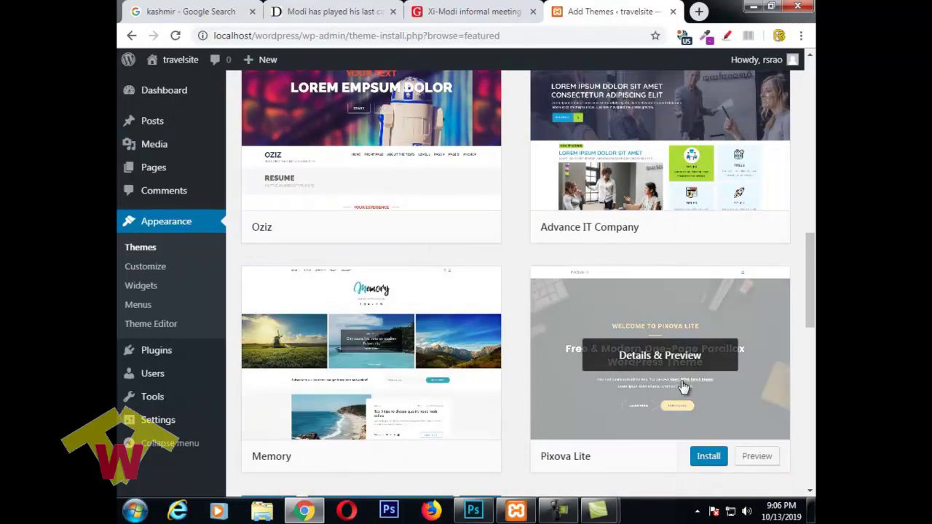
scroll(604, 208, up, 3)
scroll(738, 270, up, 3)
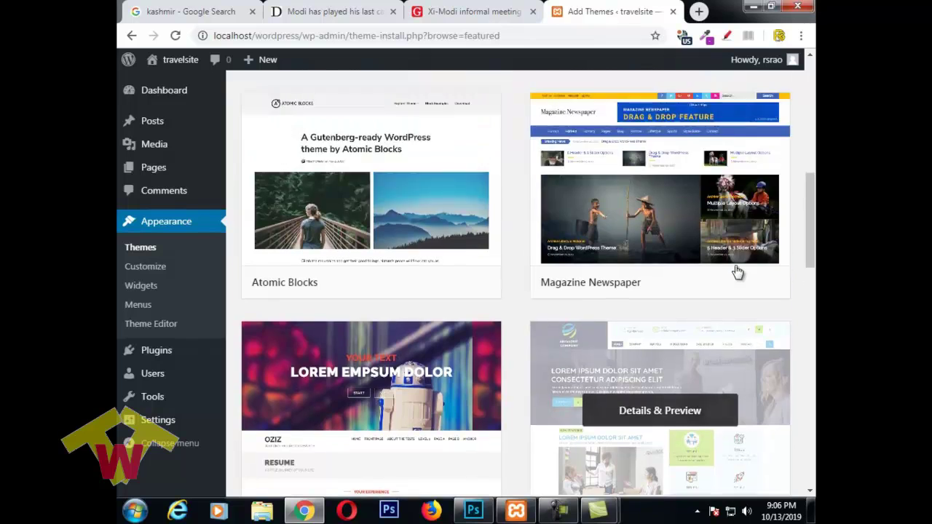
scroll(625, 298, up, 1)
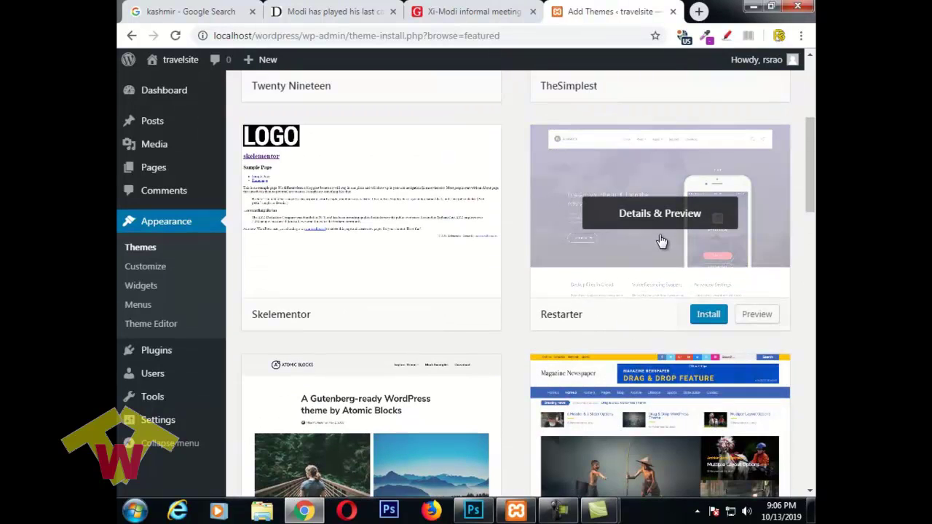
scroll(634, 225, up, 3)
scroll(544, 273, up, 2)
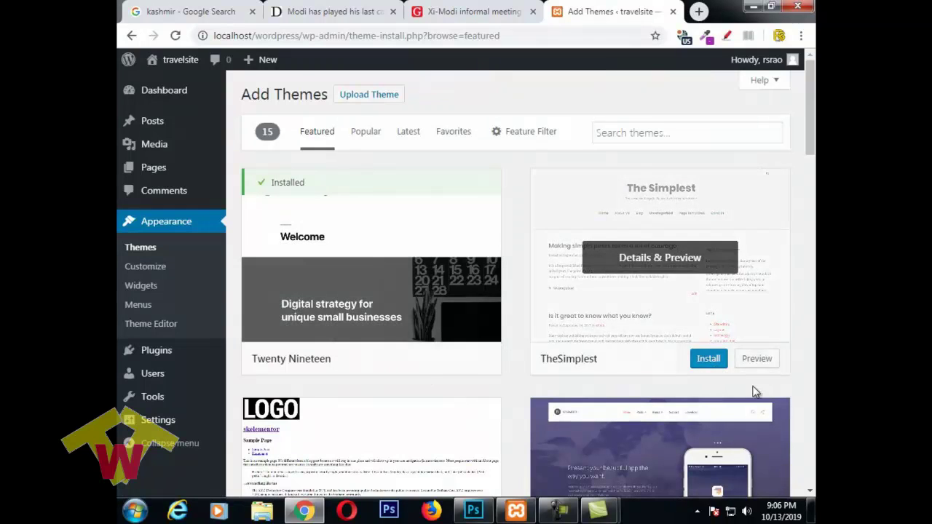
scroll(668, 346, down, 10)
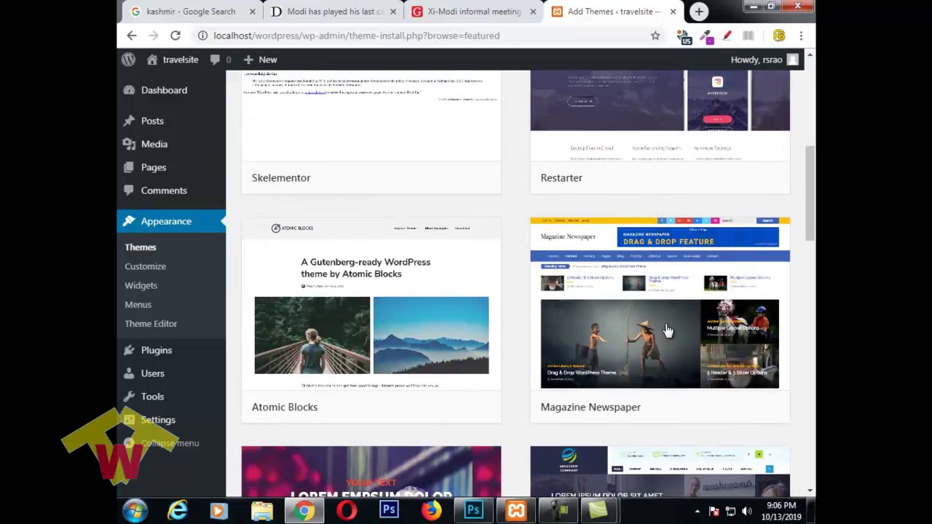
scroll(604, 197, up, 3)
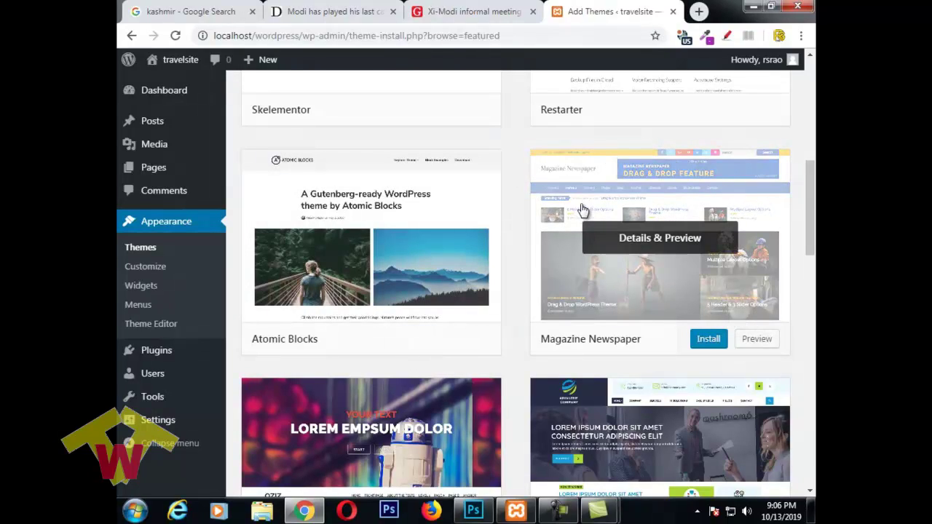
scroll(583, 210, down, 7)
scroll(582, 211, up, 1)
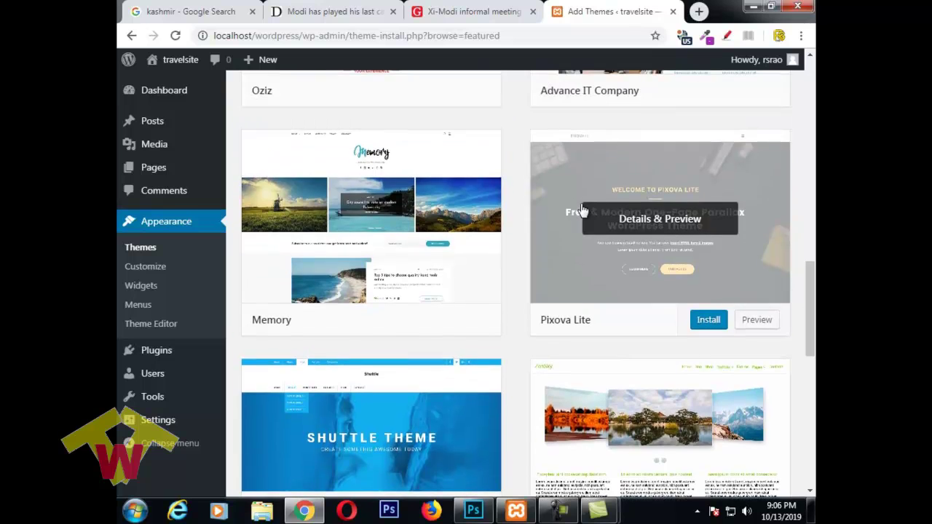
scroll(528, 255, down, 3)
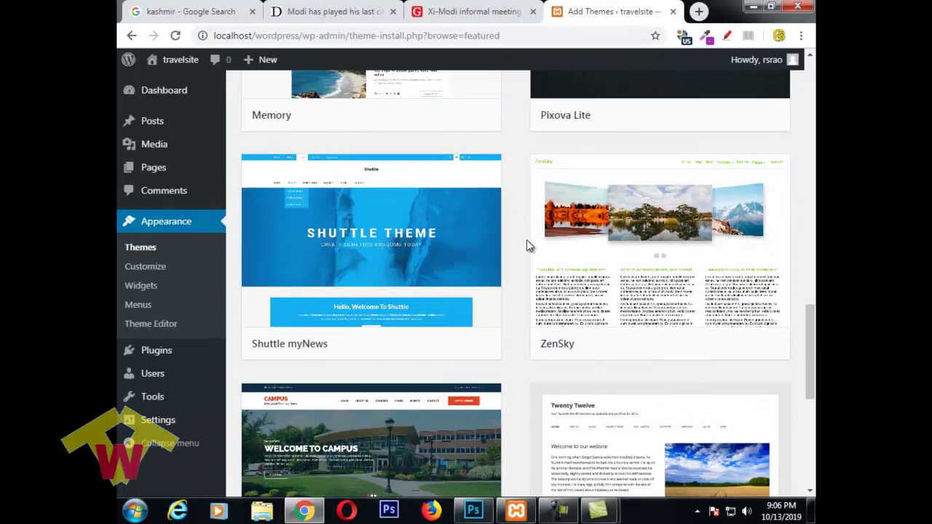
scroll(505, 229, down, 4)
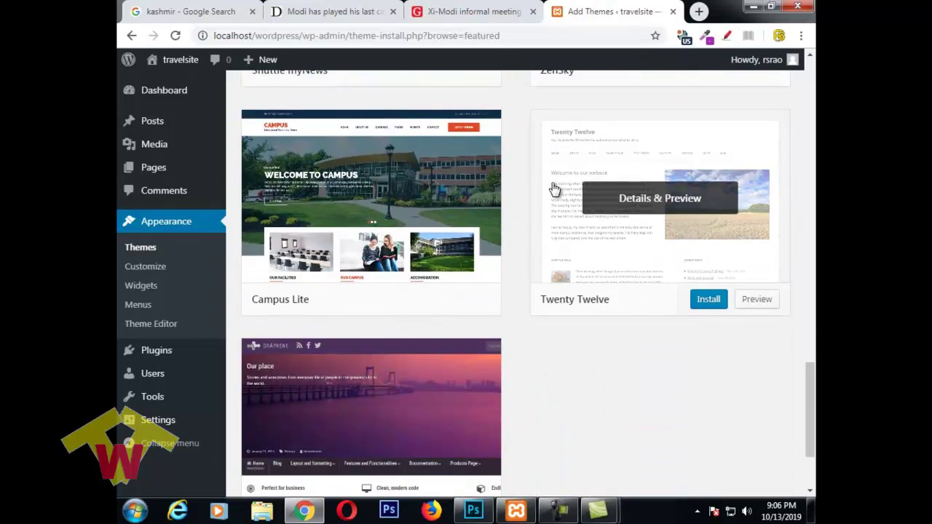
scroll(554, 189, down, 3)
scroll(553, 188, up, 15)
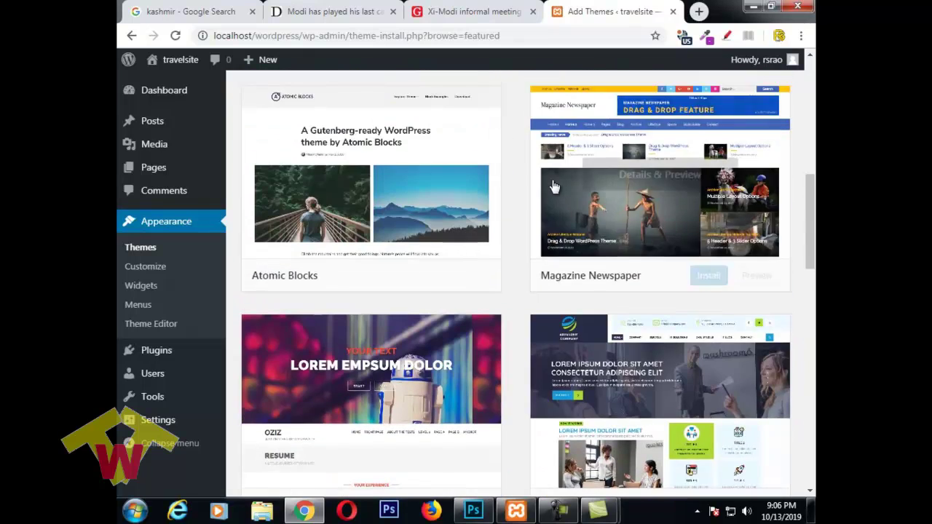
scroll(552, 187, up, 6)
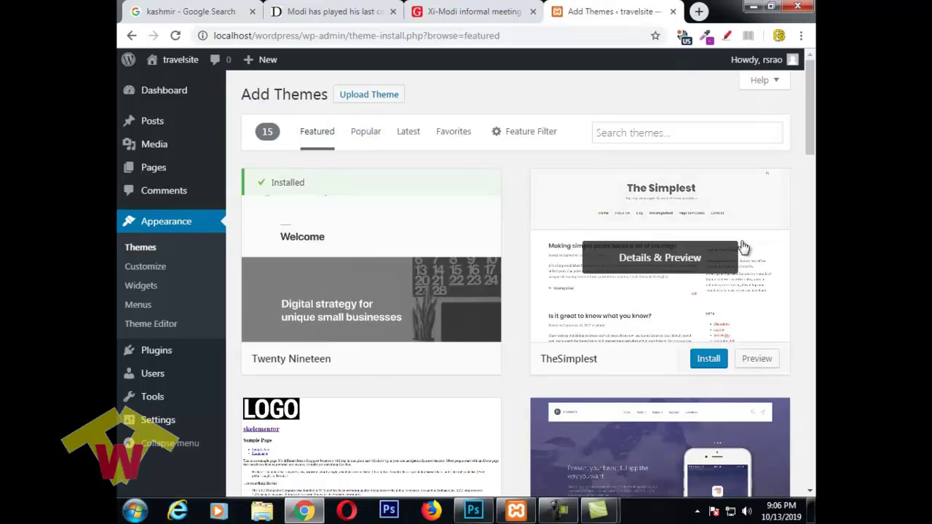
mouse_move(287, 196)
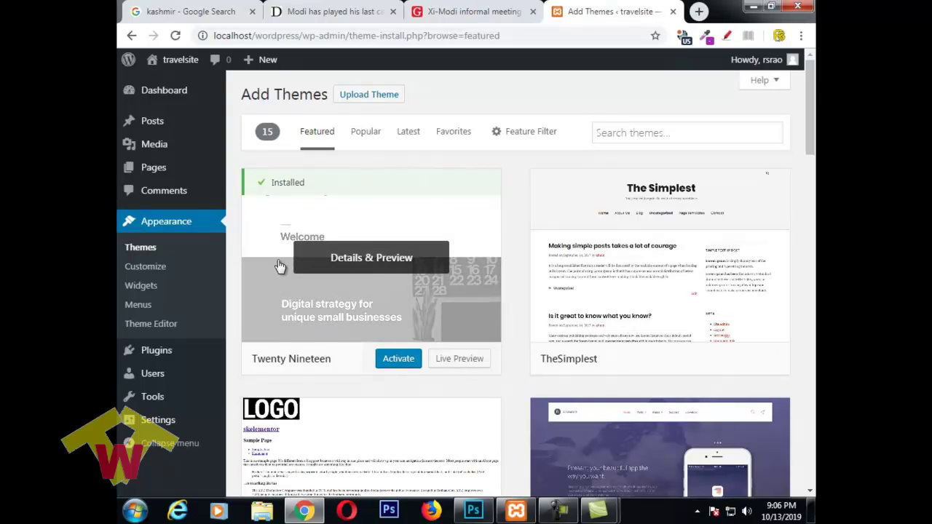
Switch the theme catalogue to the popular themes and browse through them.
click(365, 135)
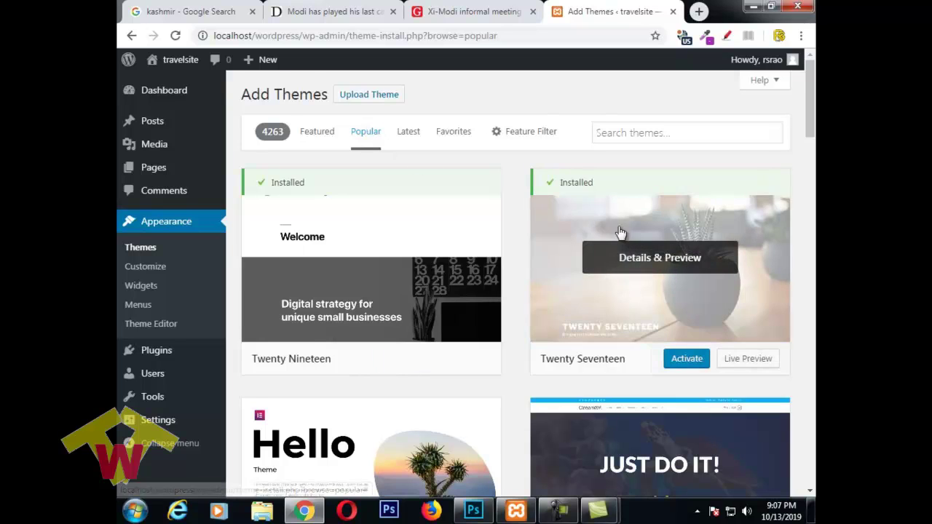
scroll(620, 235, down, 2)
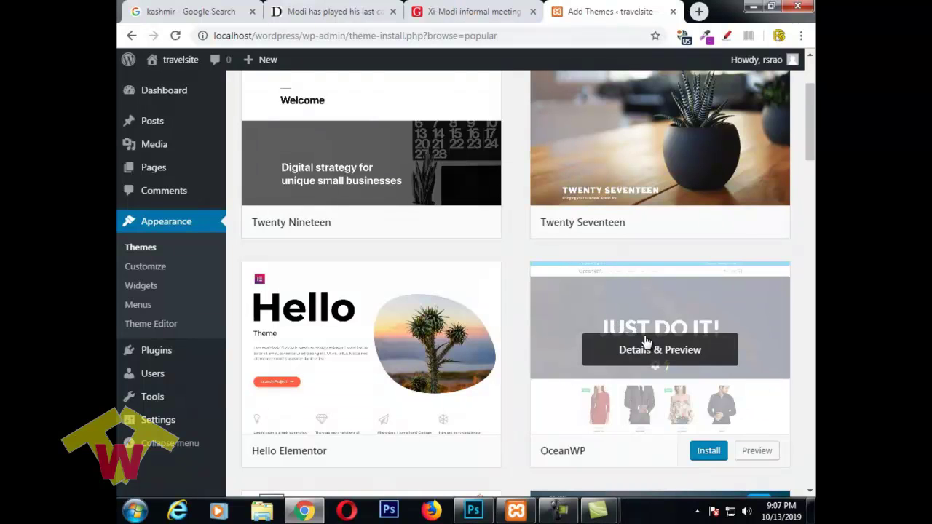
scroll(647, 345, up, 1)
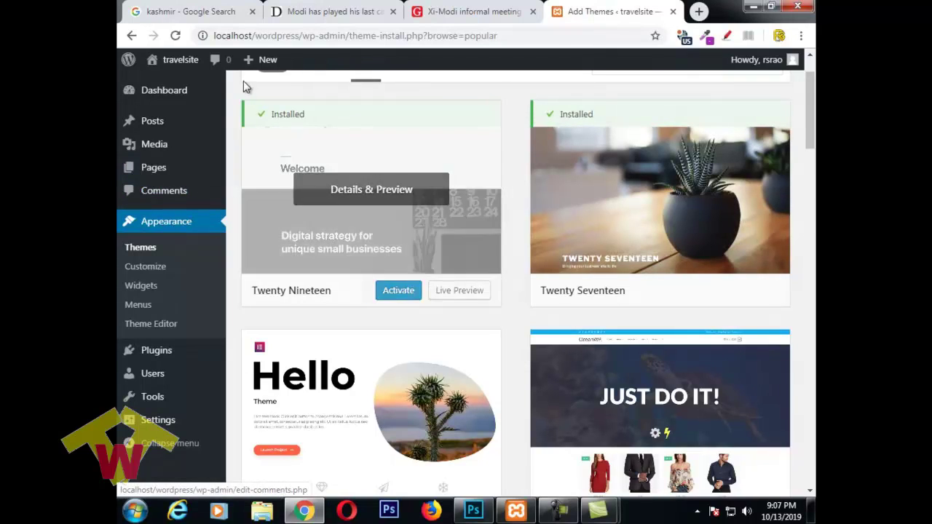
scroll(423, 268, down, 3)
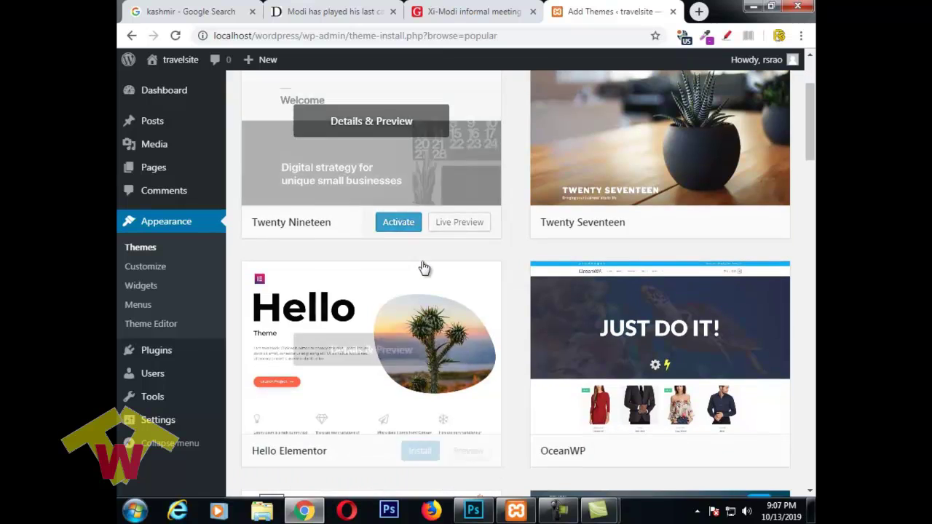
scroll(514, 180, down, 2)
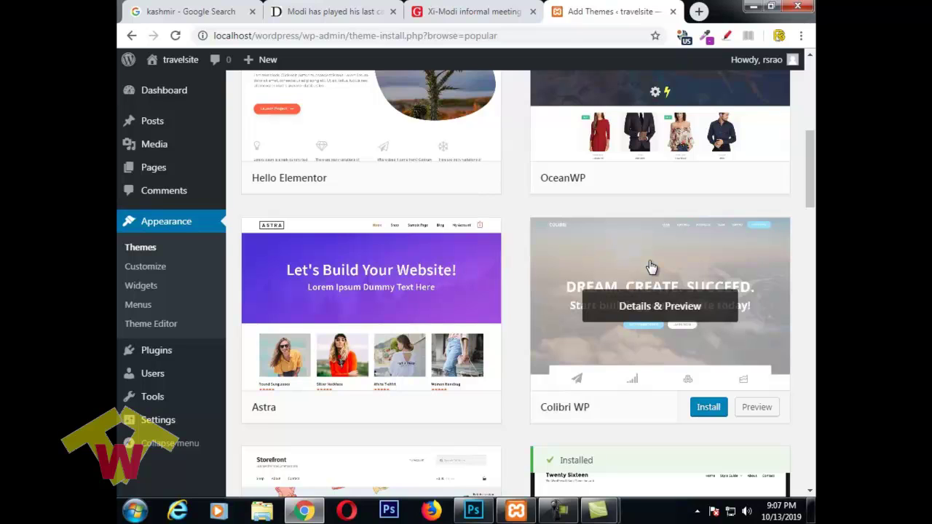
Install the OceanWP theme from the popular themes and activate it for the site.
scroll(651, 268, up, 2)
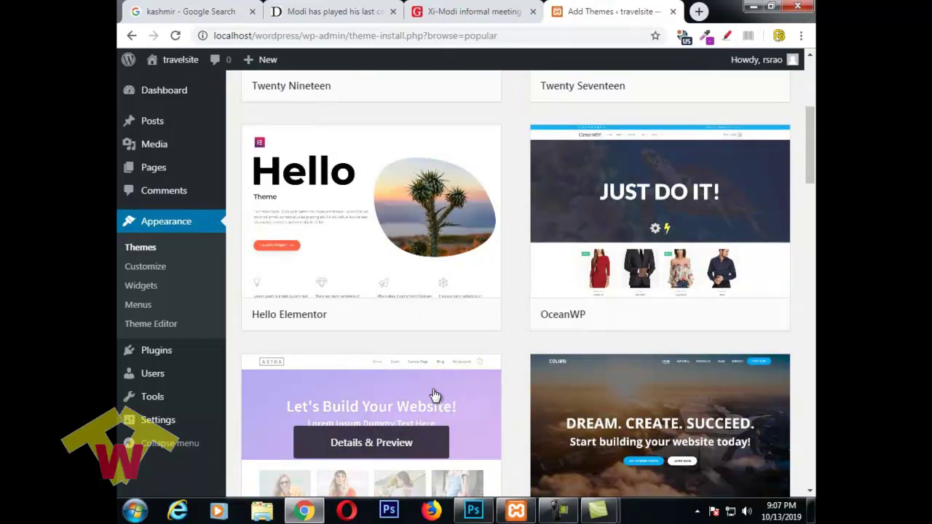
scroll(473, 396, up, 2)
scroll(622, 233, down, 3)
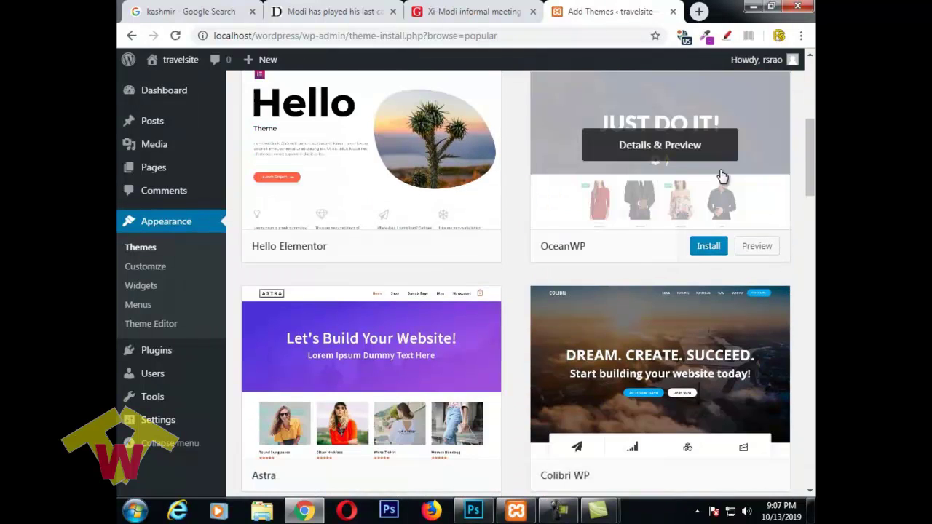
scroll(613, 177, up, 1)
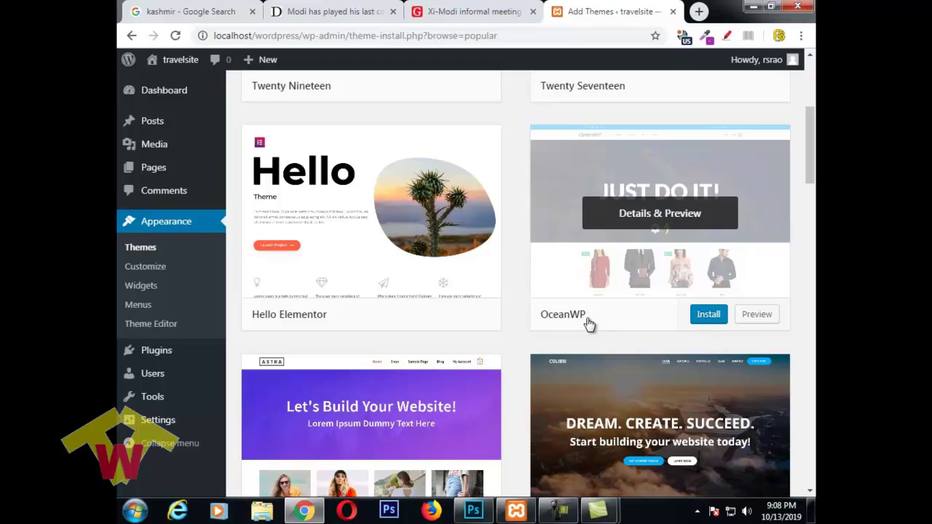
click(709, 319)
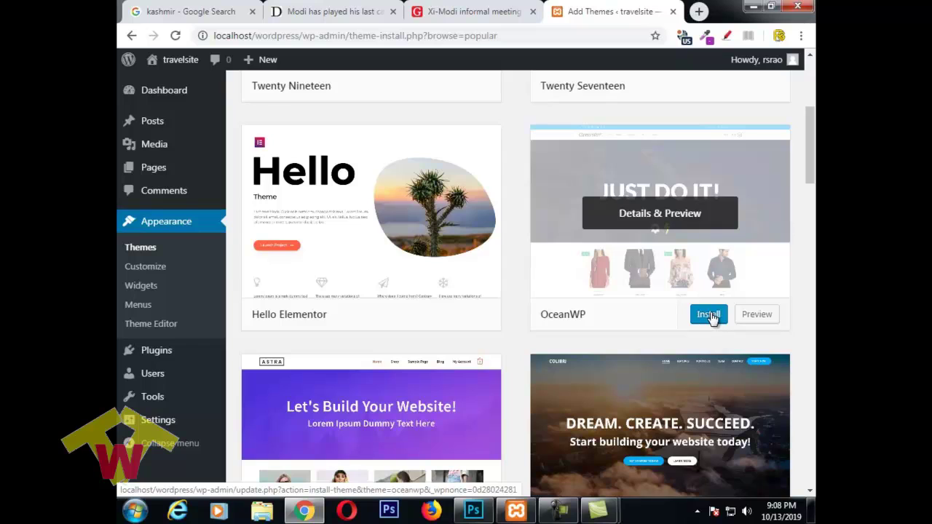
click(709, 317)
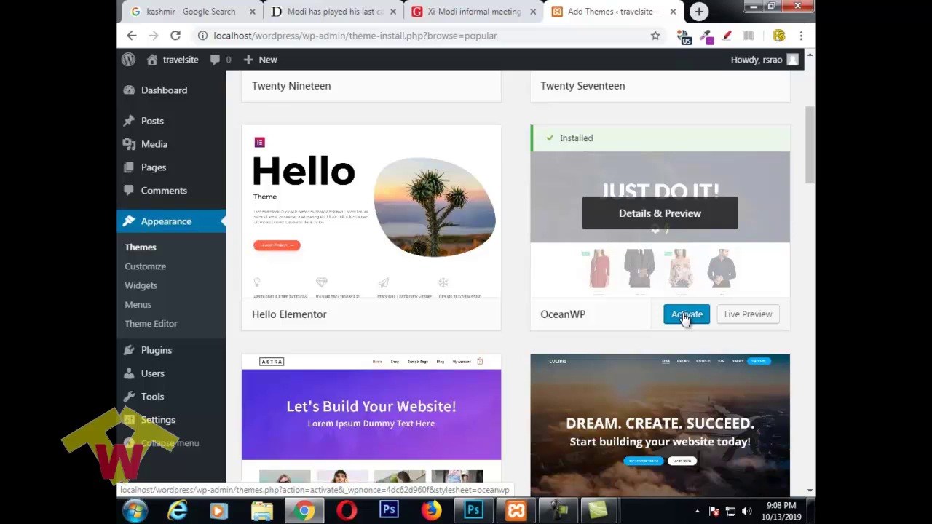
click(683, 317)
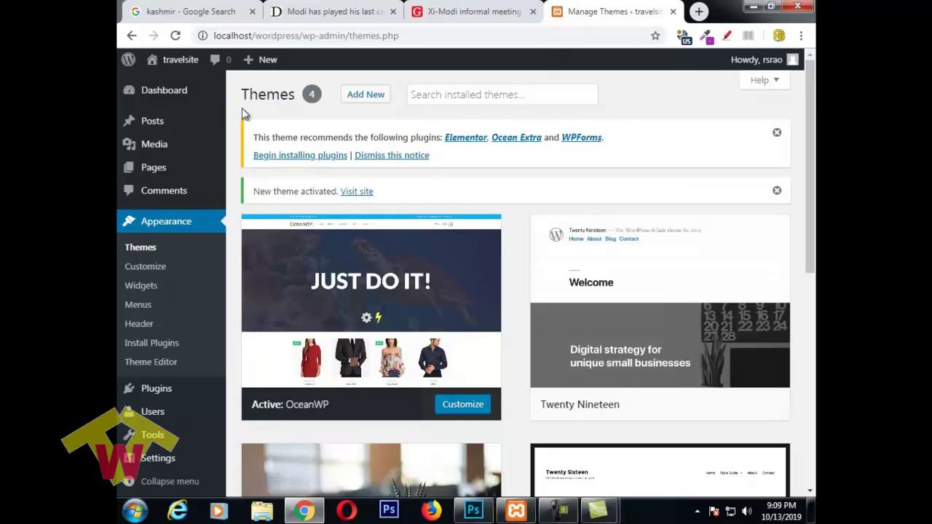
Check the whole public front page under the new OceanWP theme and return to the dashboard.
mouse_move(168, 64)
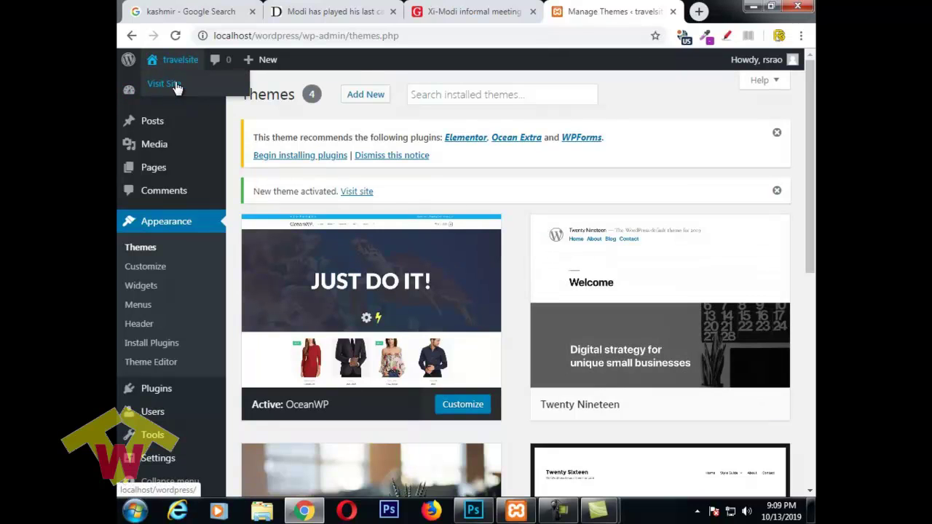
click(174, 85)
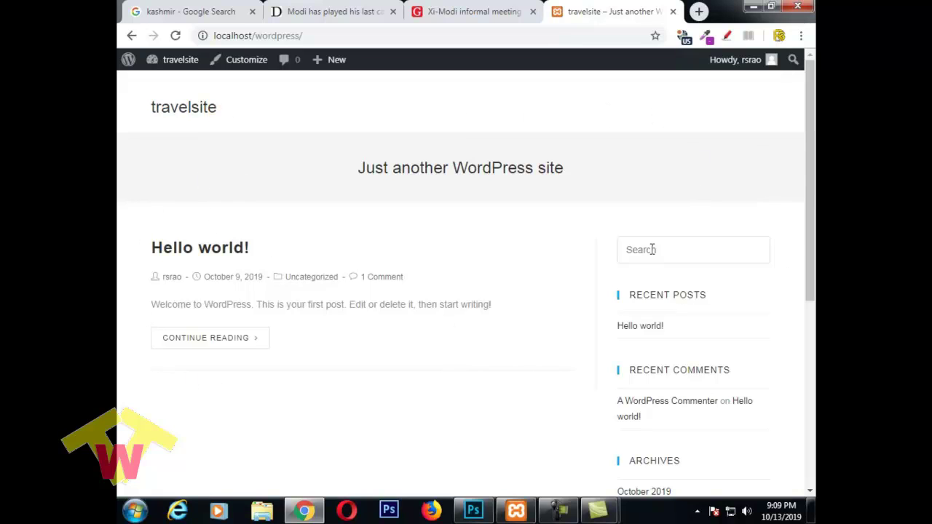
scroll(466, 252, down, 10)
scroll(464, 251, up, 10)
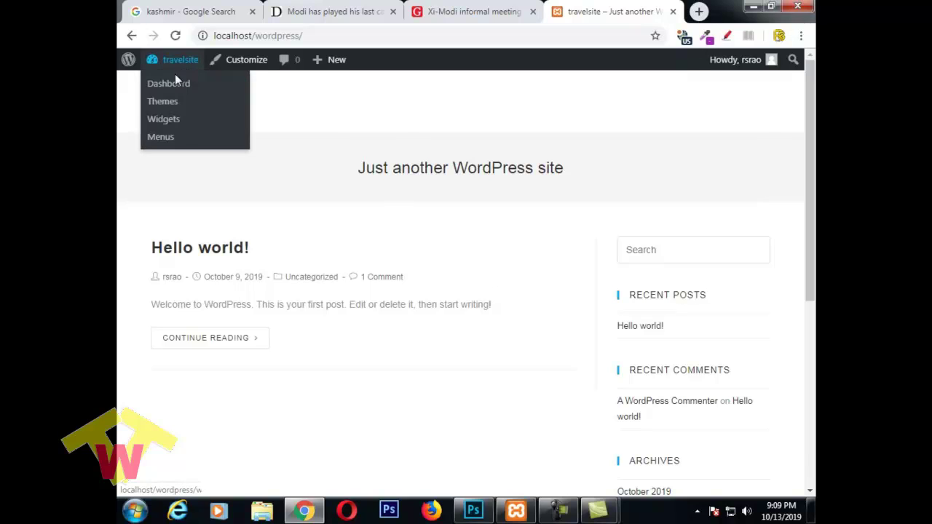
click(173, 78)
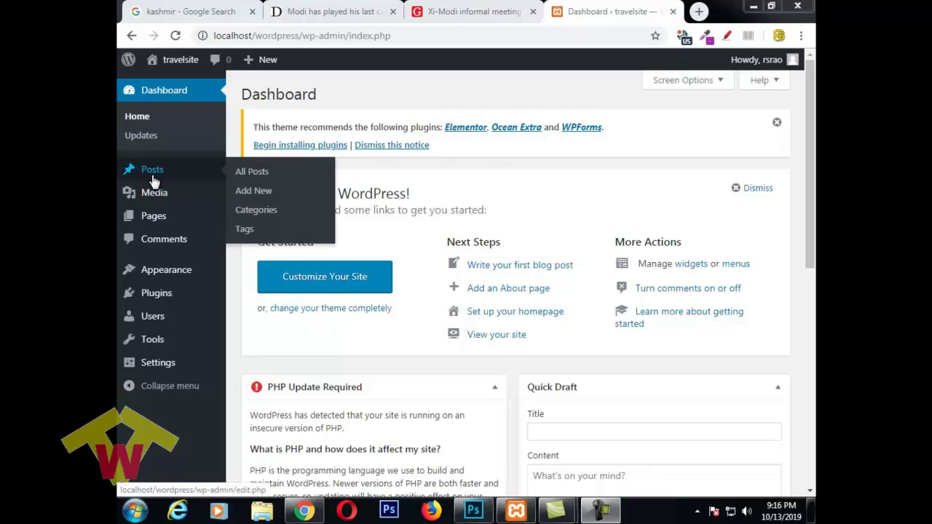
Open the public travelsite front page again from the dashboard and look over the post listing.
mouse_move(163, 220)
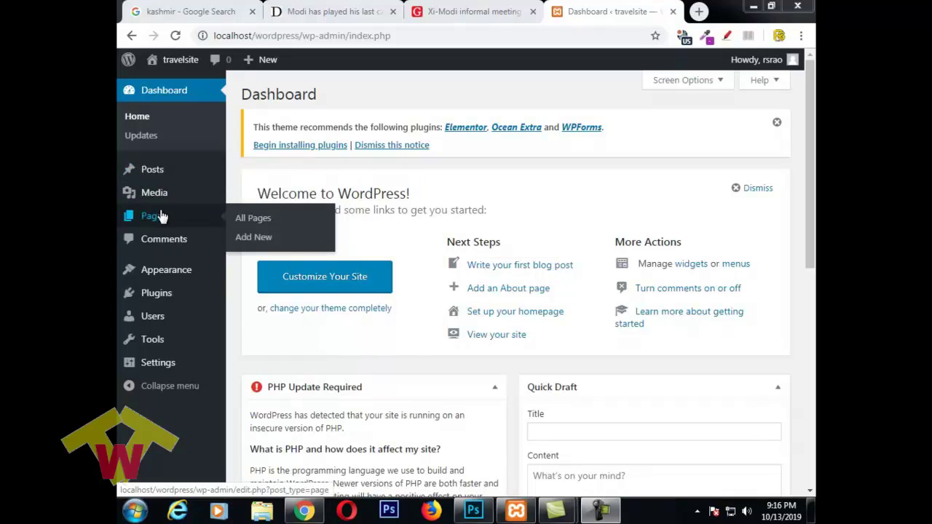
mouse_move(166, 181)
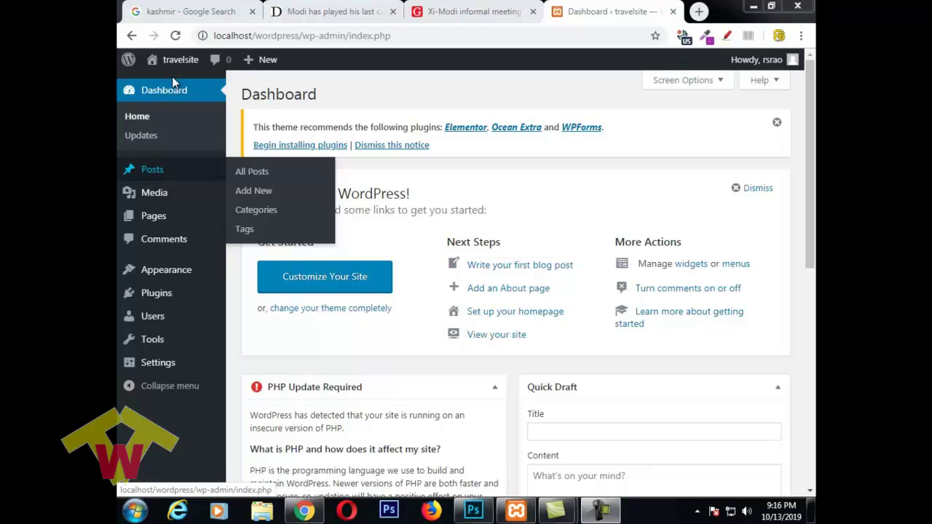
mouse_move(181, 63)
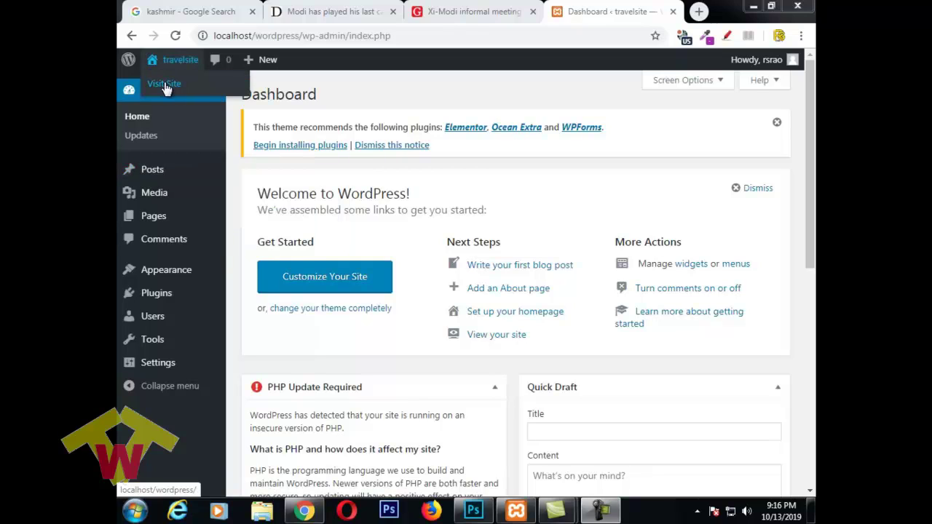
click(157, 88)
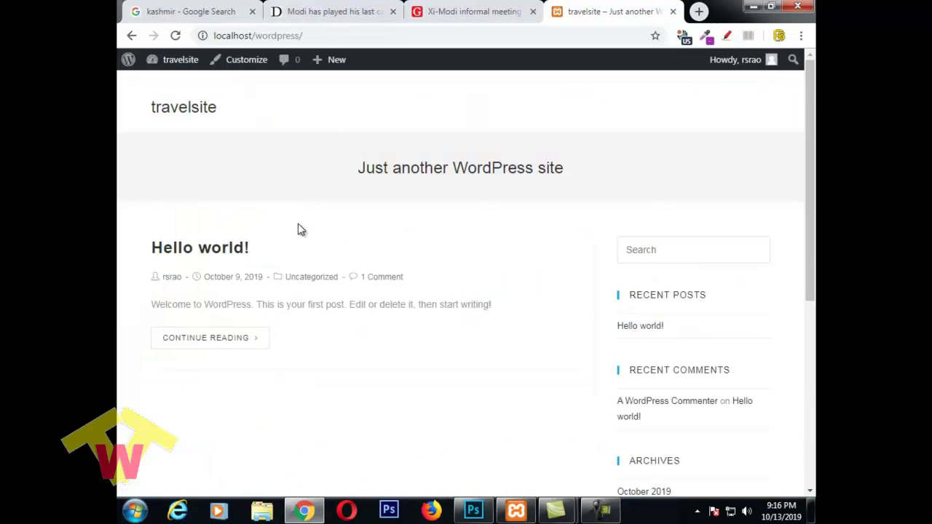
scroll(298, 230, down, 1)
scroll(393, 297, up, 1)
Open the full "Hello world!" post and look through its content, its comment and the sidebar.
click(187, 338)
scroll(239, 235, down, 4)
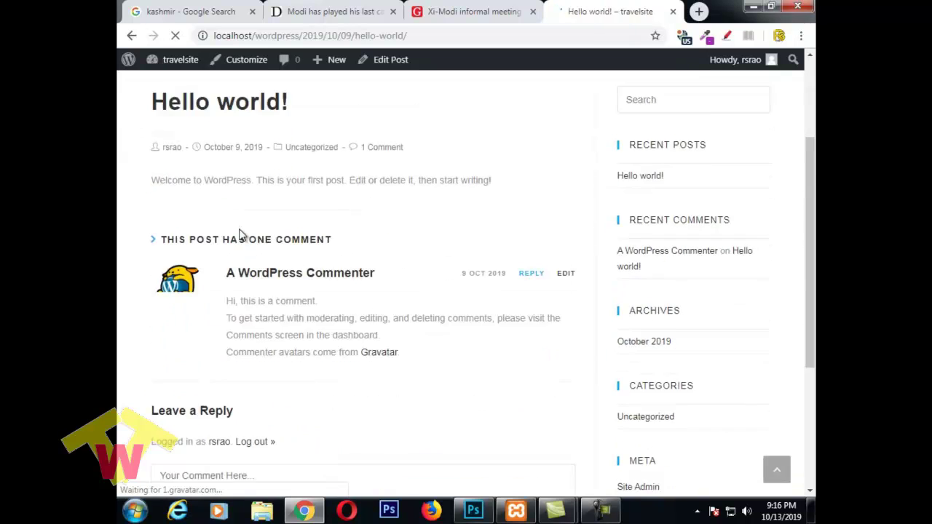
scroll(237, 214, up, 2)
scroll(235, 215, up, 1)
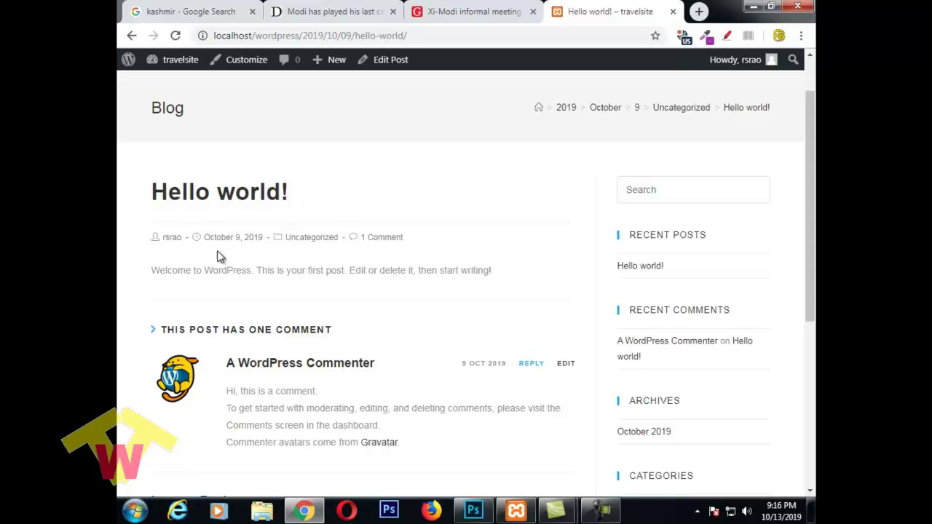
scroll(418, 353, down, 1)
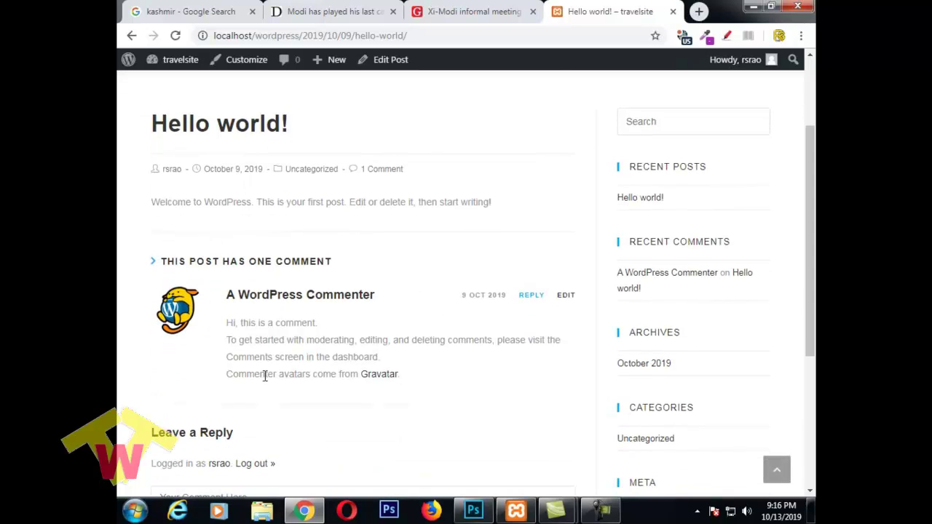
scroll(354, 350, up, 2)
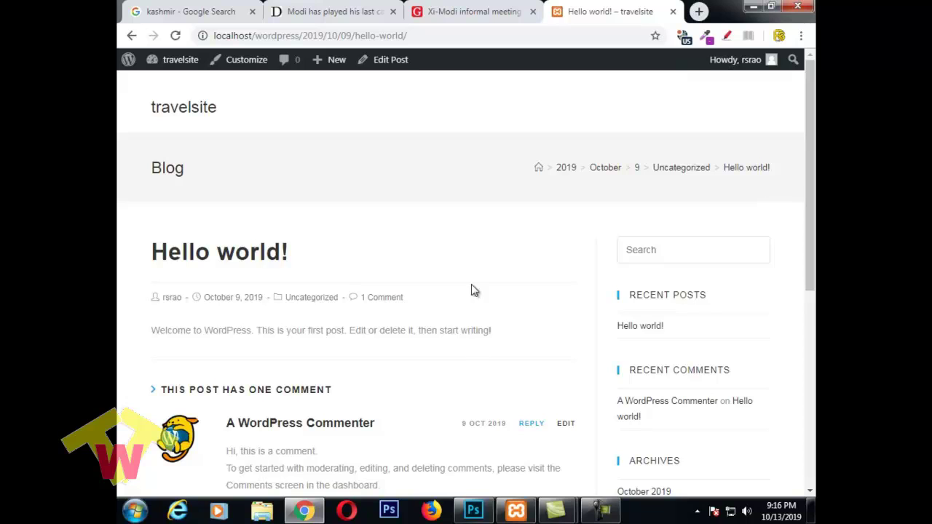
scroll(472, 289, down, 1)
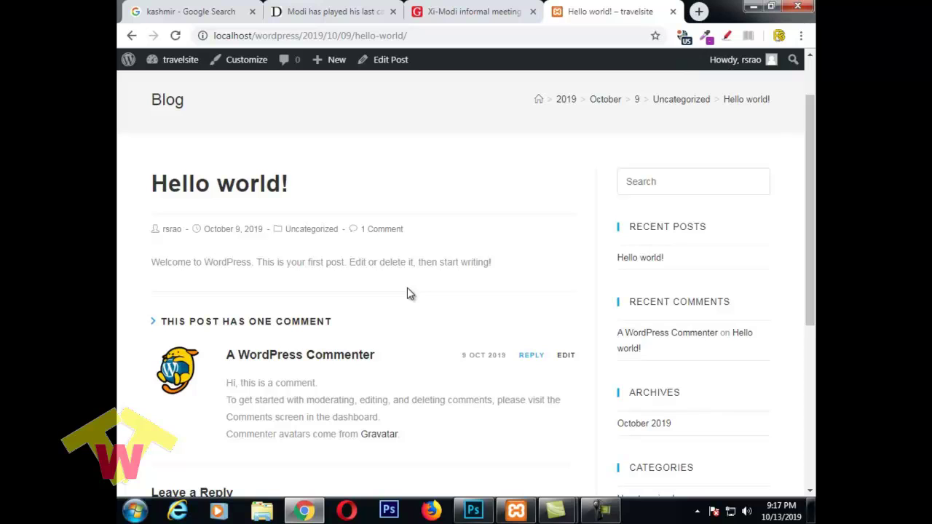
scroll(427, 262, down, 2)
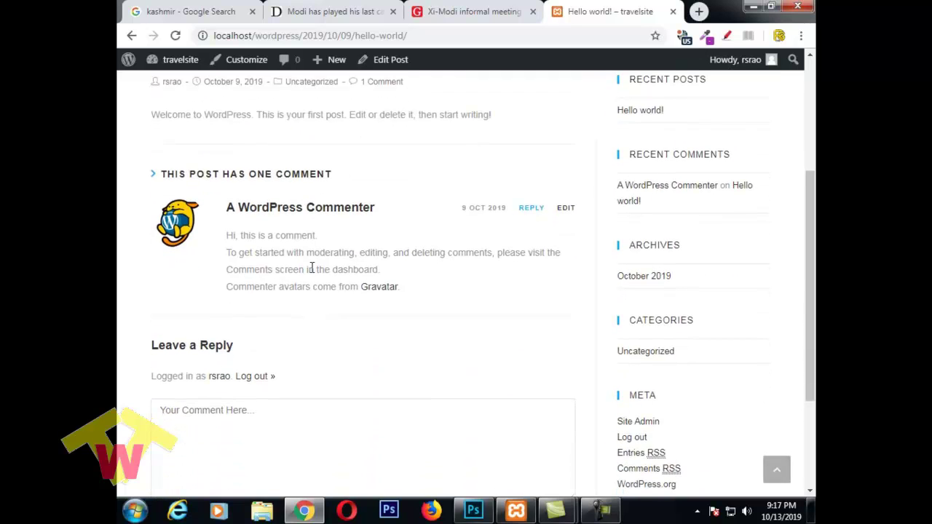
scroll(372, 349, down, 2)
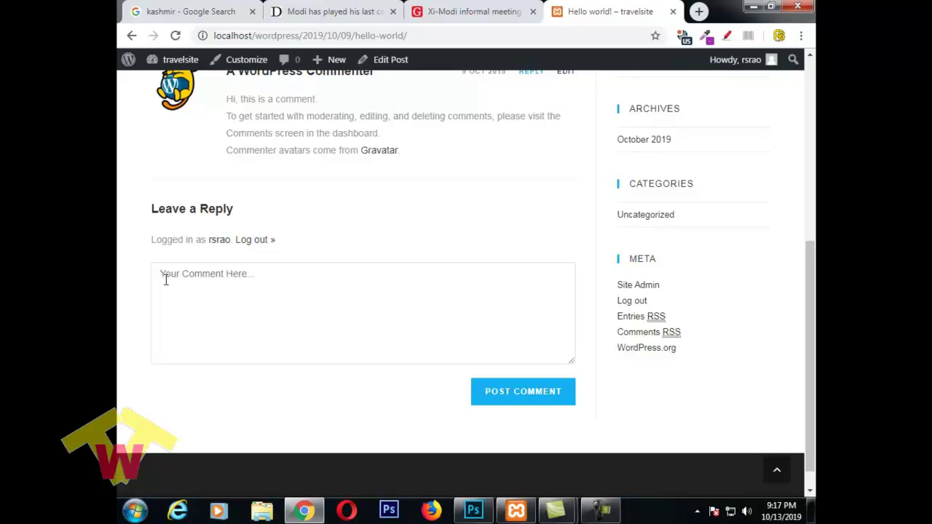
Examine the reply form below the "Hello world!" post and its empty comment field.
scroll(434, 305, up, 1)
scroll(393, 298, down, 1)
click(238, 304)
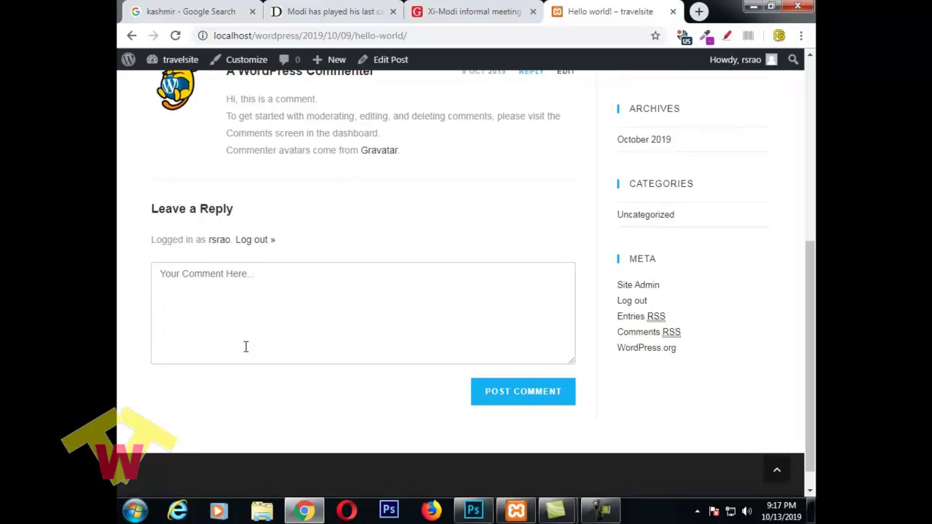
scroll(259, 125, up, 2)
scroll(258, 125, up, 2)
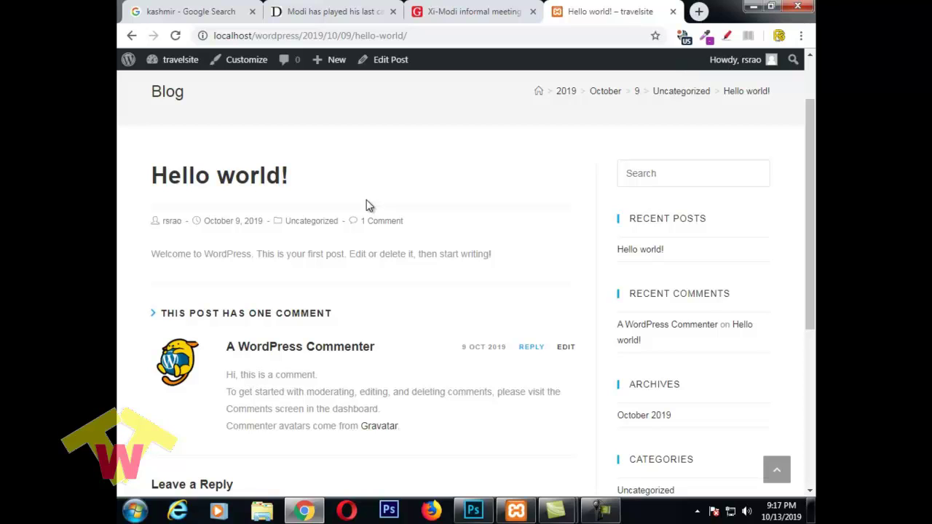
Return to the dashboard and open the list of all pages to look it over.
mouse_move(179, 60)
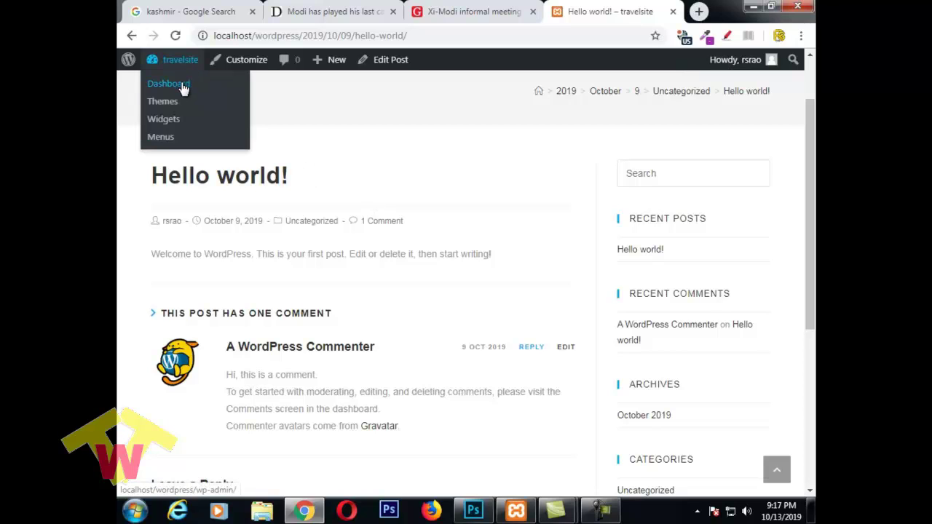
click(184, 86)
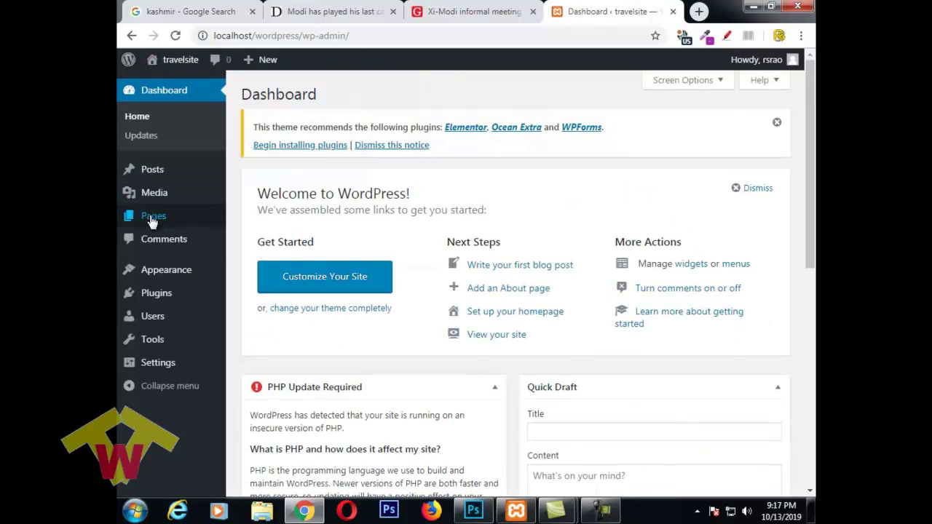
mouse_move(138, 220)
click(252, 219)
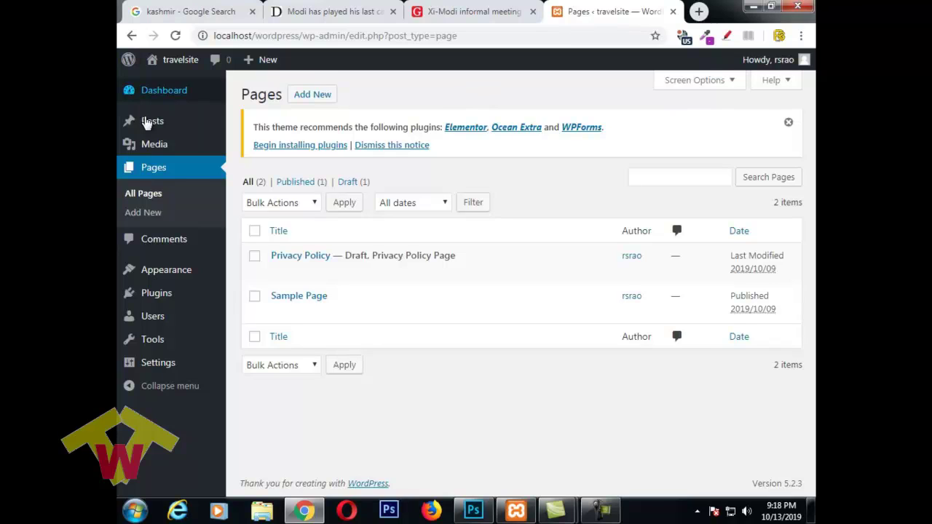
Move the "Hello world!" post to the trash from the list of all posts.
mouse_move(156, 130)
click(251, 125)
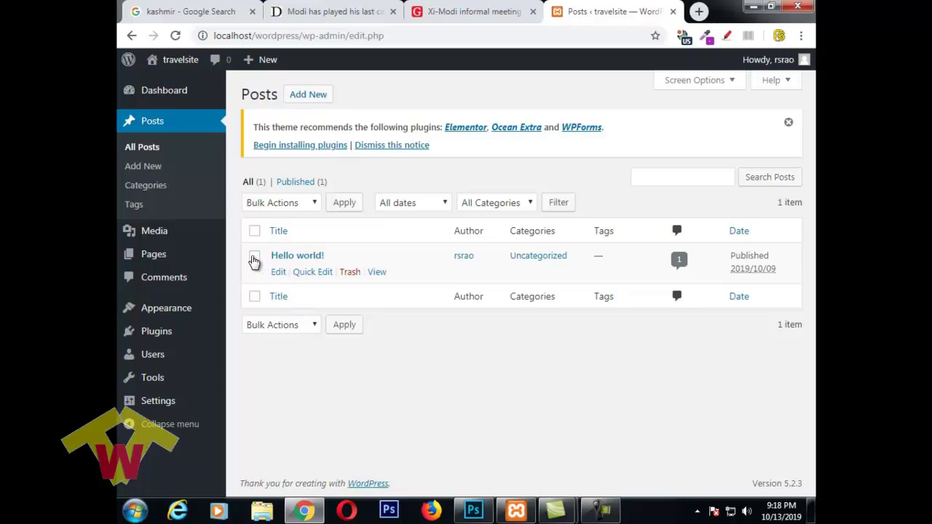
click(254, 260)
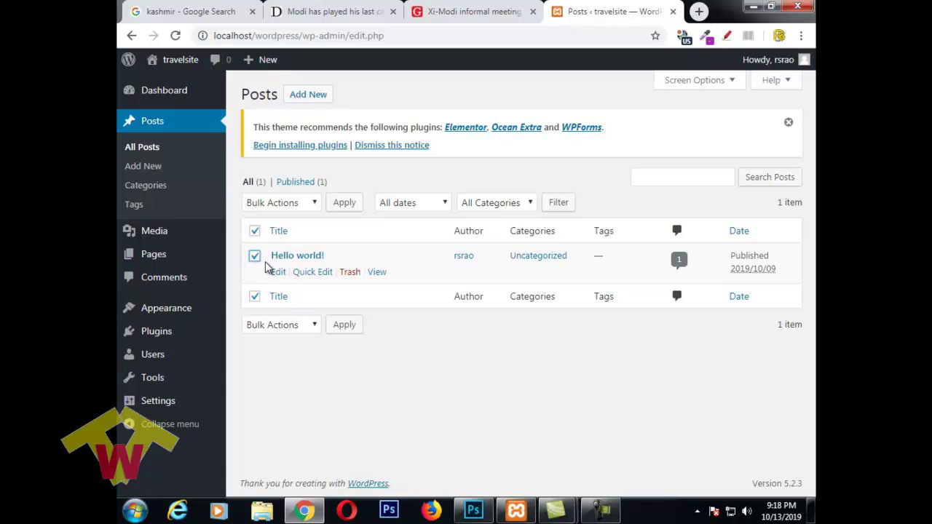
click(350, 273)
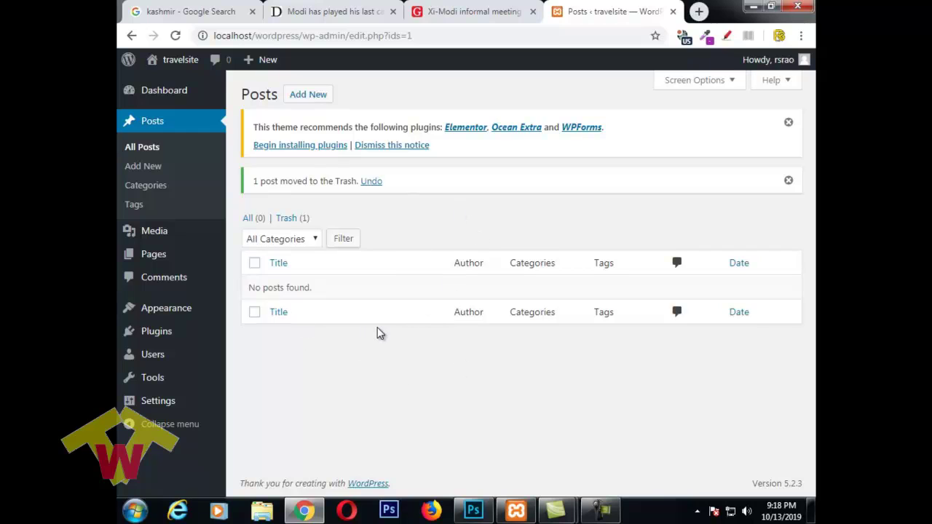
Check the public front page after trashing the post and return to the dashboard.
mouse_move(182, 65)
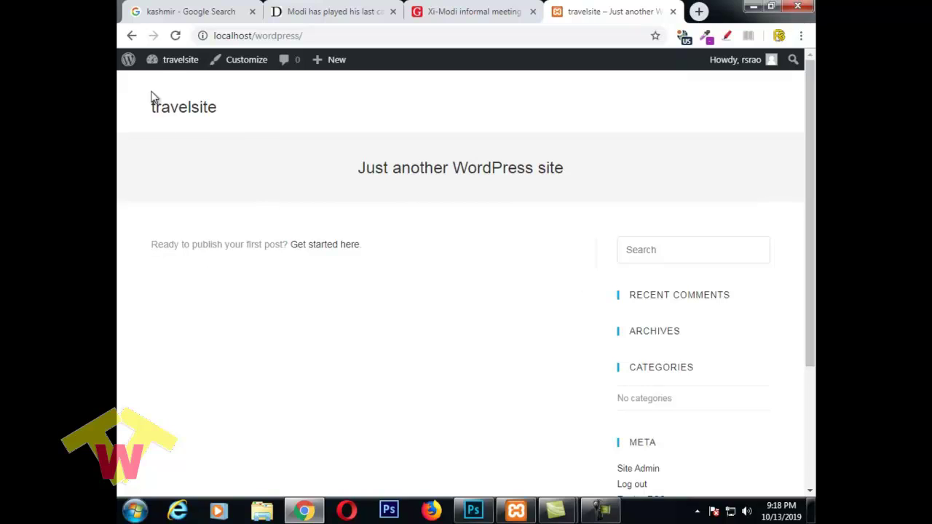
mouse_move(175, 65)
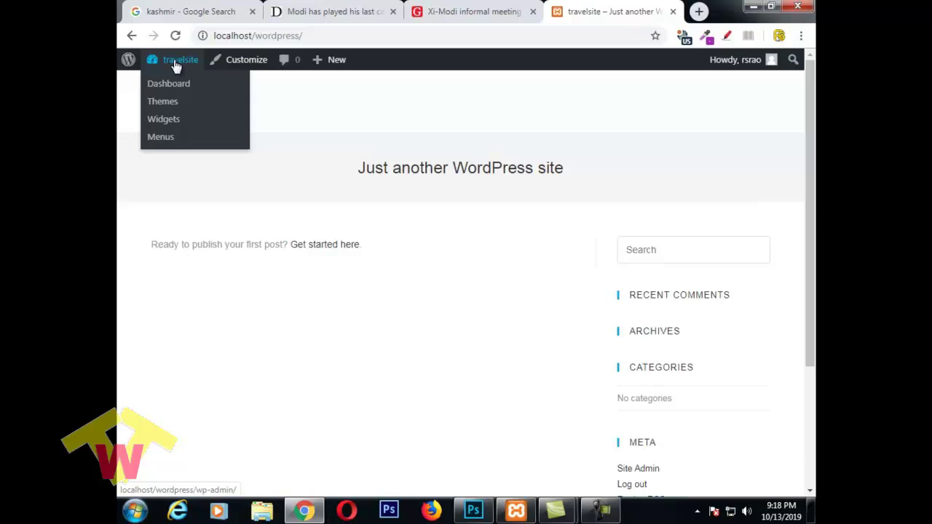
click(184, 86)
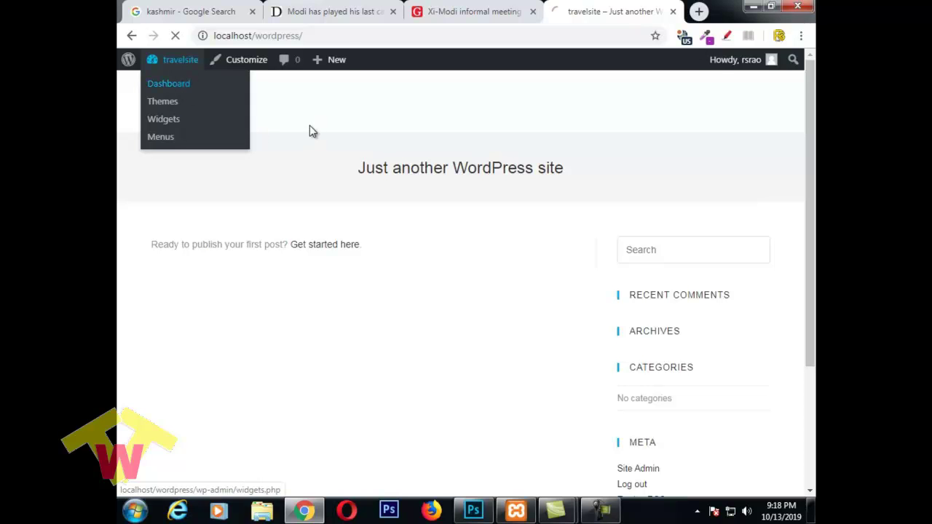
Look over the dashboard's information boxes and the available plugin, settings and appearance options.
scroll(466, 156, down, 2)
scroll(464, 156, down, 4)
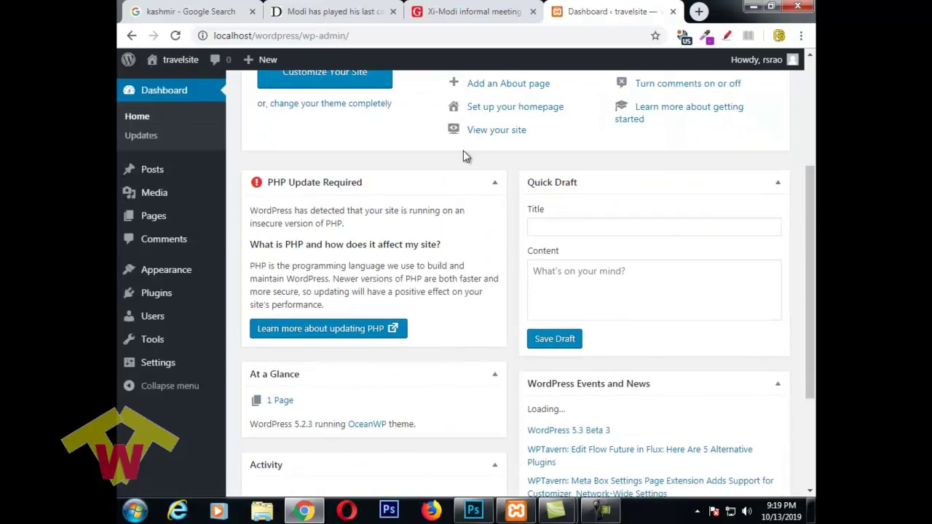
scroll(464, 156, up, 2)
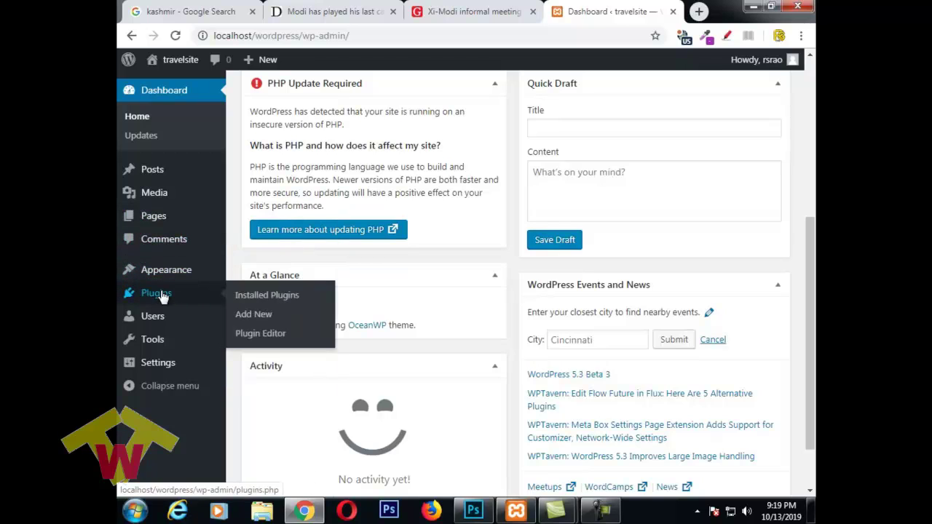
mouse_move(173, 364)
mouse_move(167, 284)
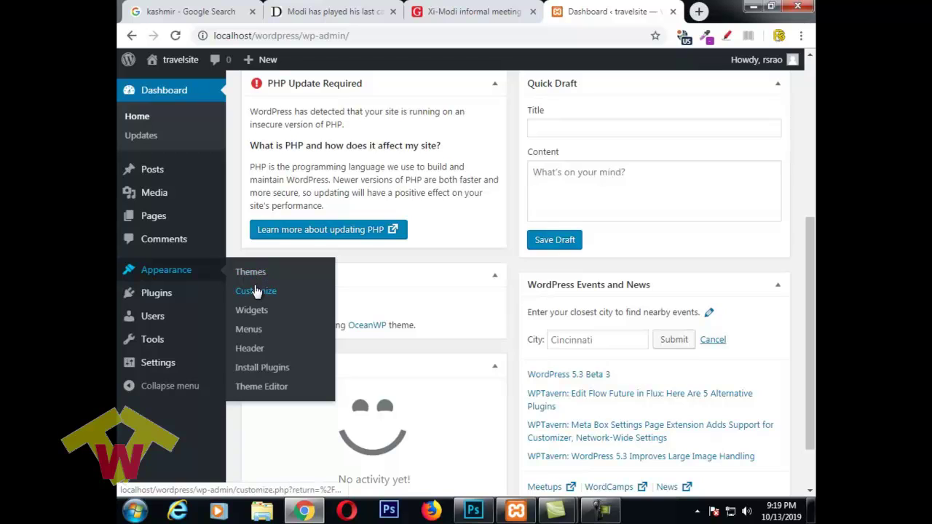
Open the widgets page and look over the available widgets and the sidebar and footer widget areas.
click(254, 315)
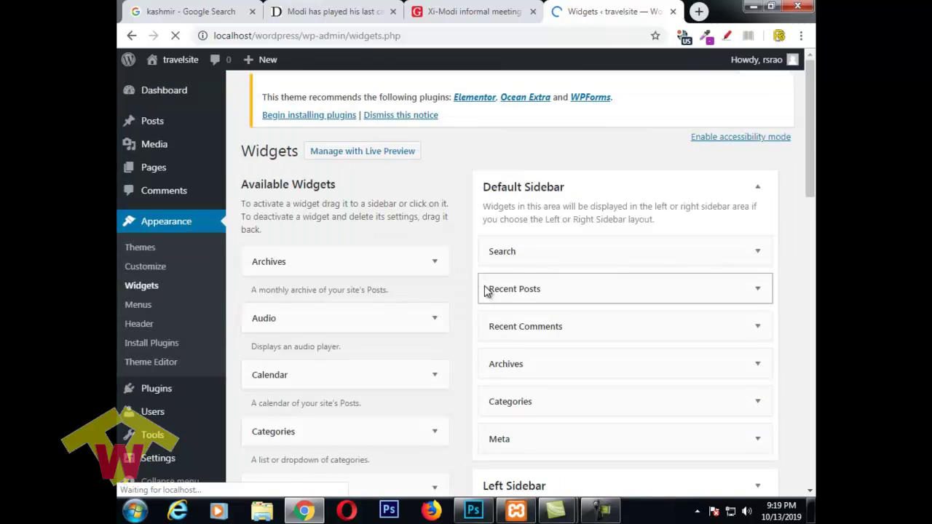
scroll(435, 175, down, 3)
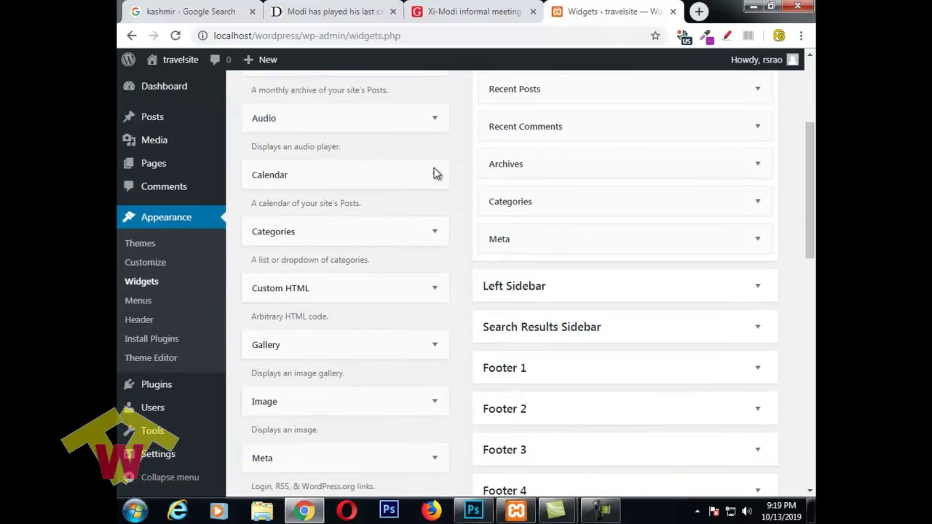
scroll(439, 220, up, 3)
scroll(445, 194, down, 4)
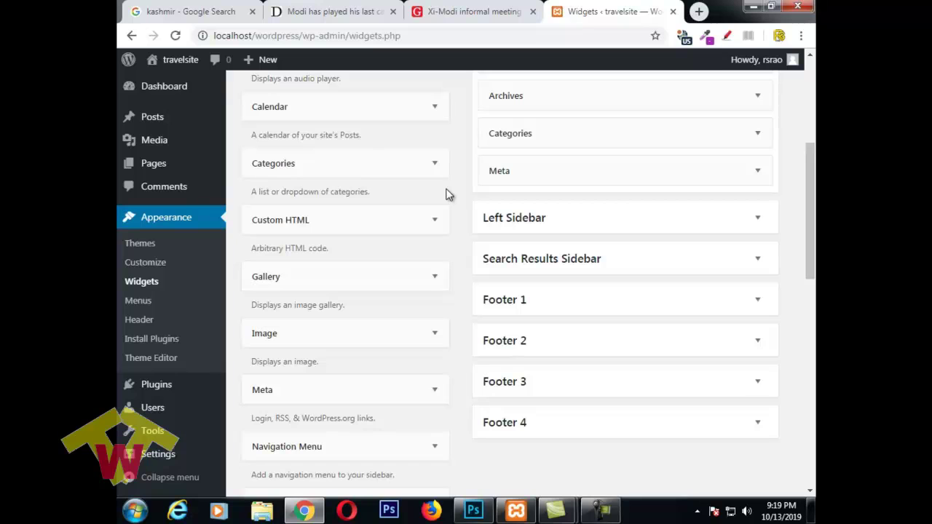
scroll(447, 194, up, 4)
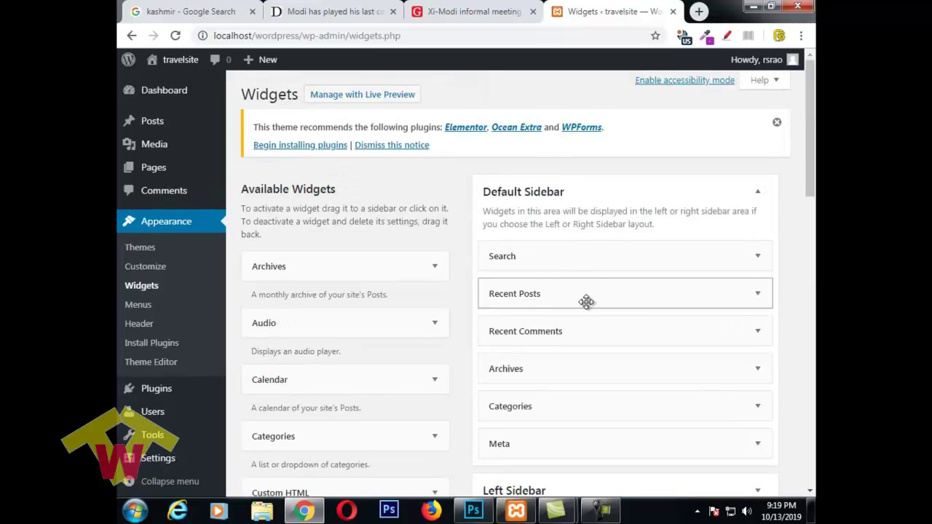
scroll(603, 256, down, 1)
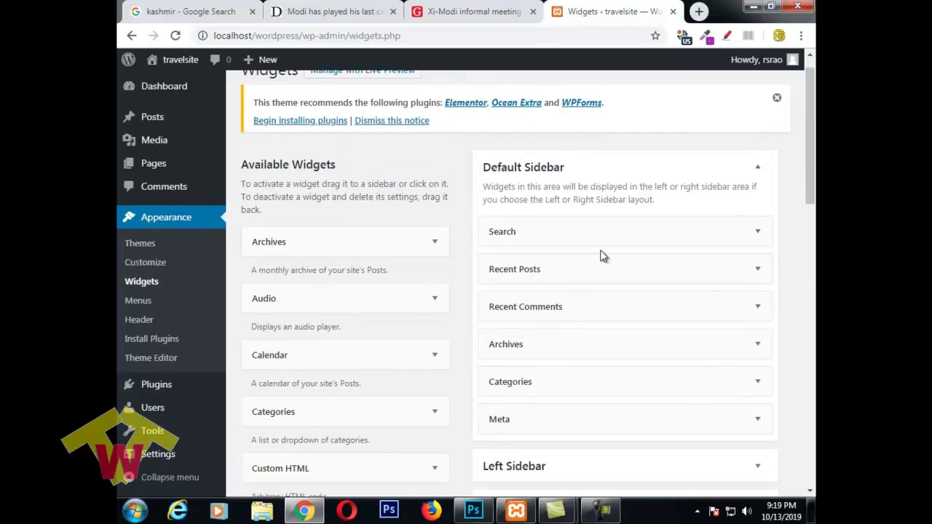
scroll(603, 256, down, 2)
scroll(588, 347, up, 2)
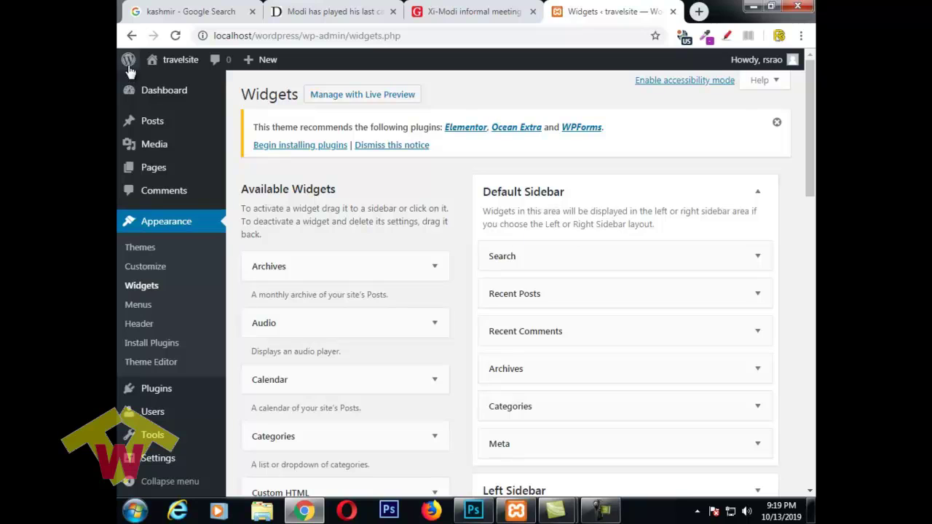
Check the search box in the sidebar of the public front page and return to the dashboard.
click(165, 85)
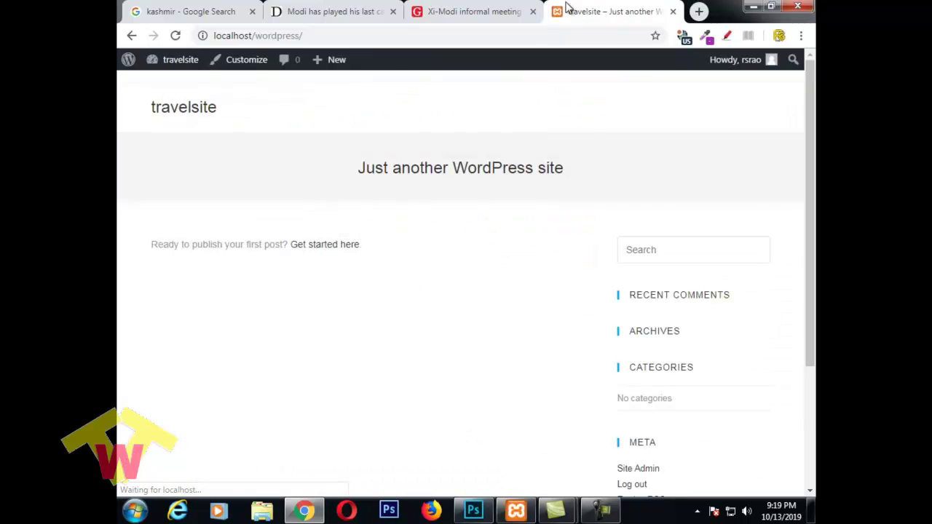
click(666, 255)
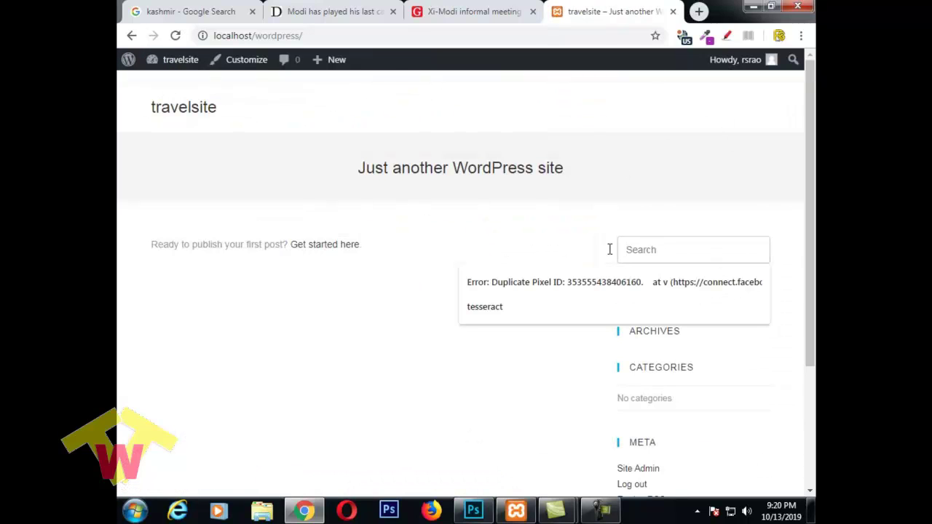
click(545, 228)
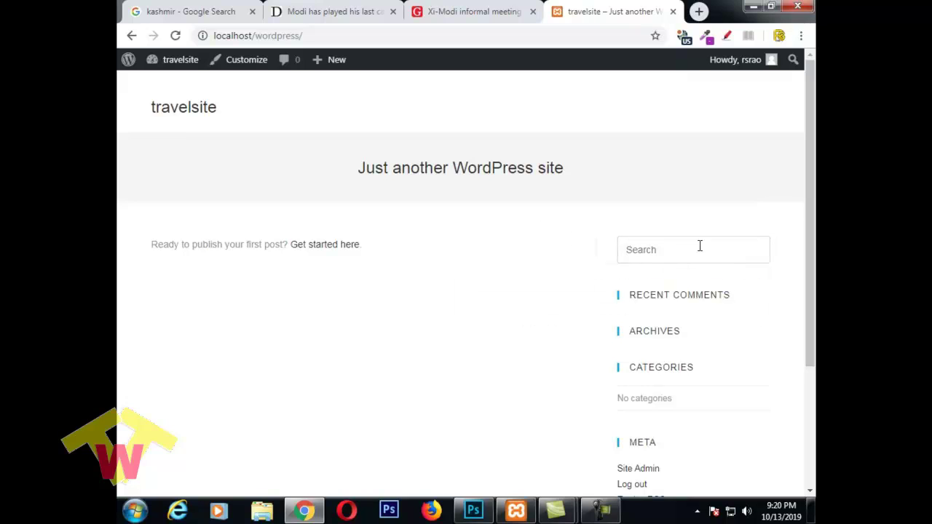
click(646, 251)
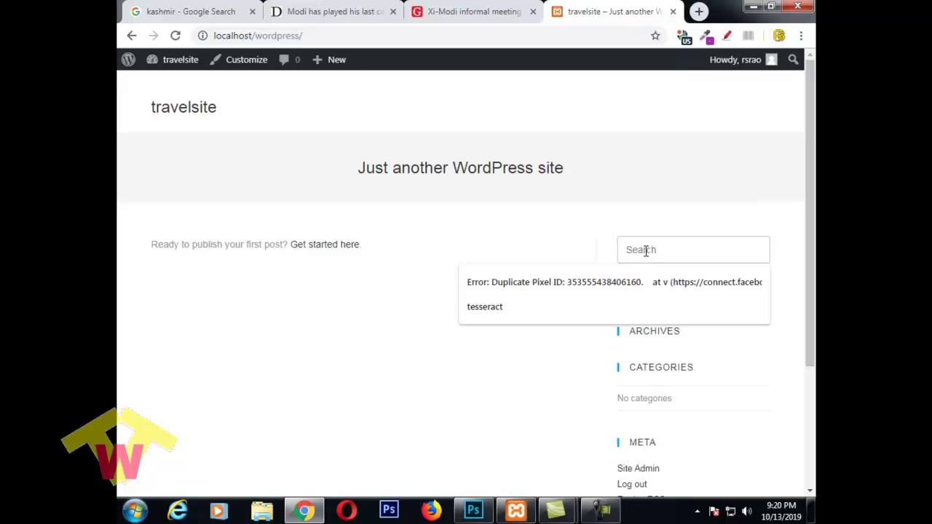
mouse_move(166, 67)
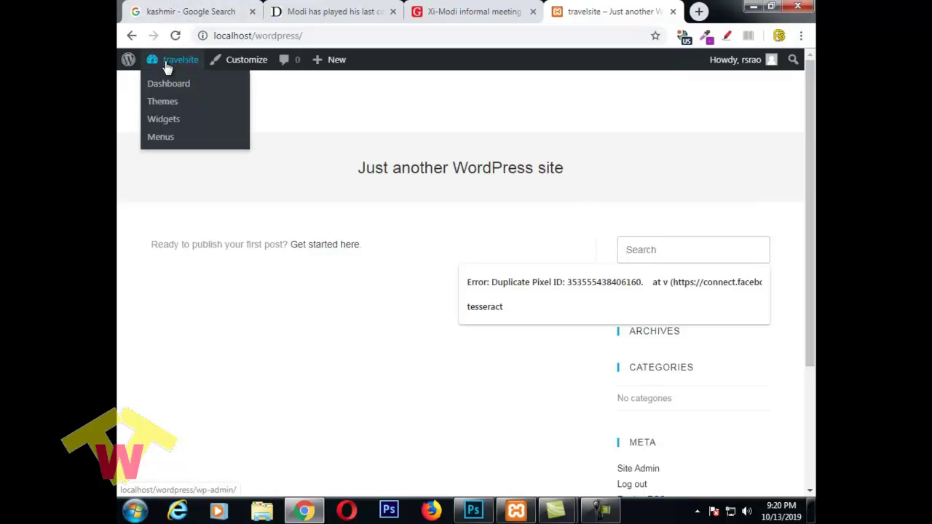
click(167, 85)
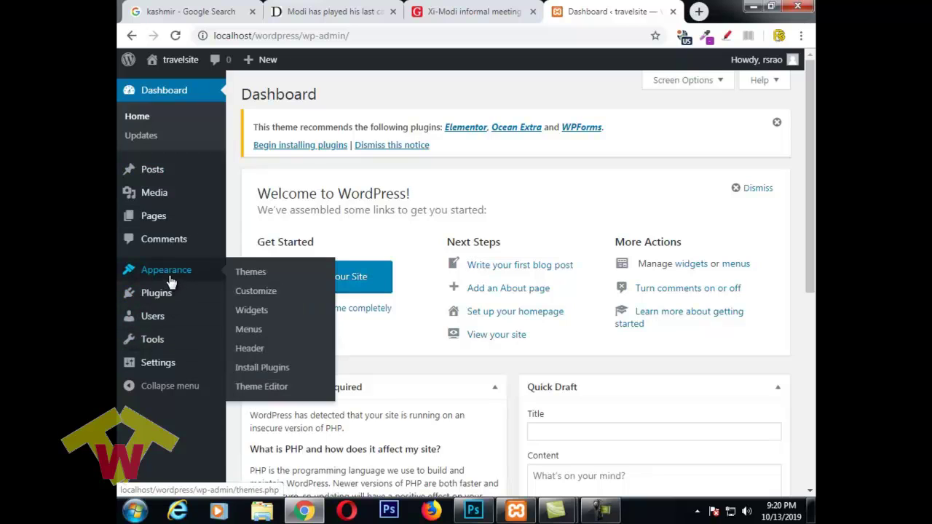
Remove the Search widget from the Default Sidebar on the widgets page and look over the remaining widgets.
click(251, 314)
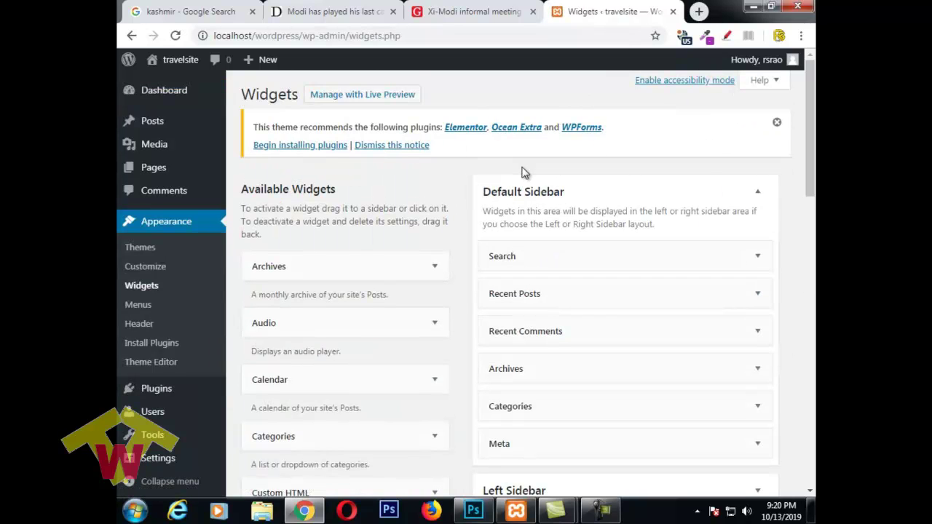
scroll(522, 170, down, 2)
scroll(526, 167, up, 2)
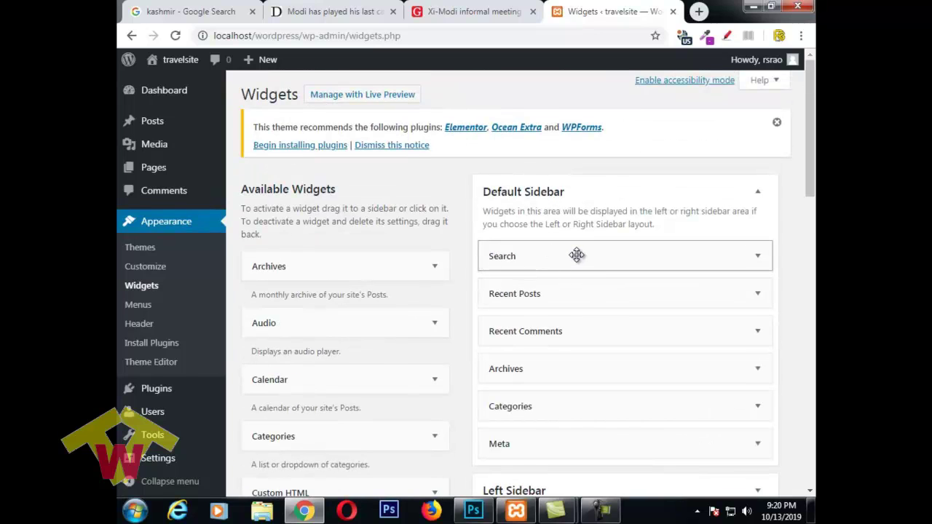
drag(574, 254, 236, 190)
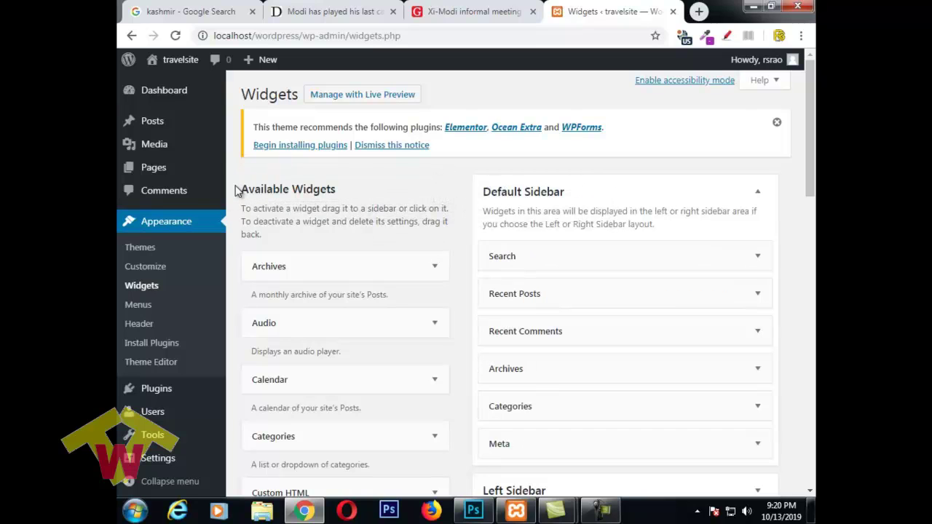
drag(526, 257, 262, 195)
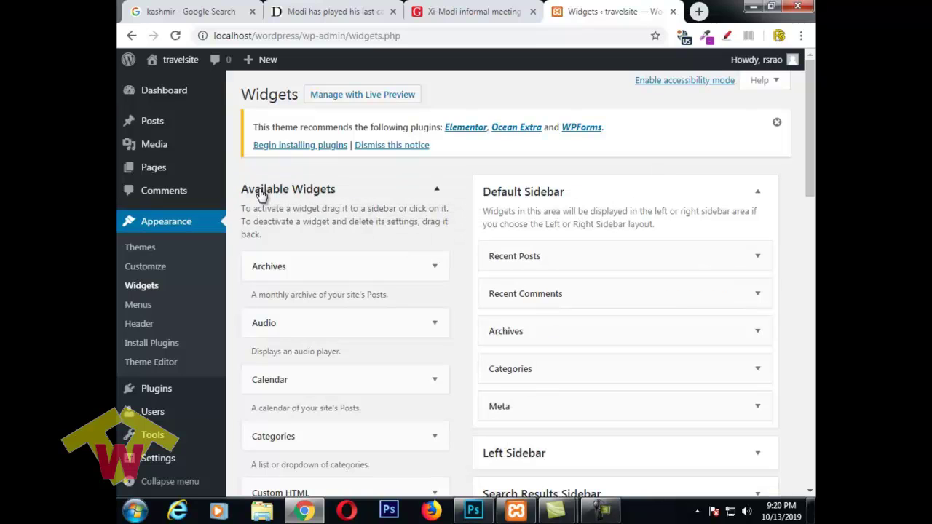
scroll(604, 211, down, 2)
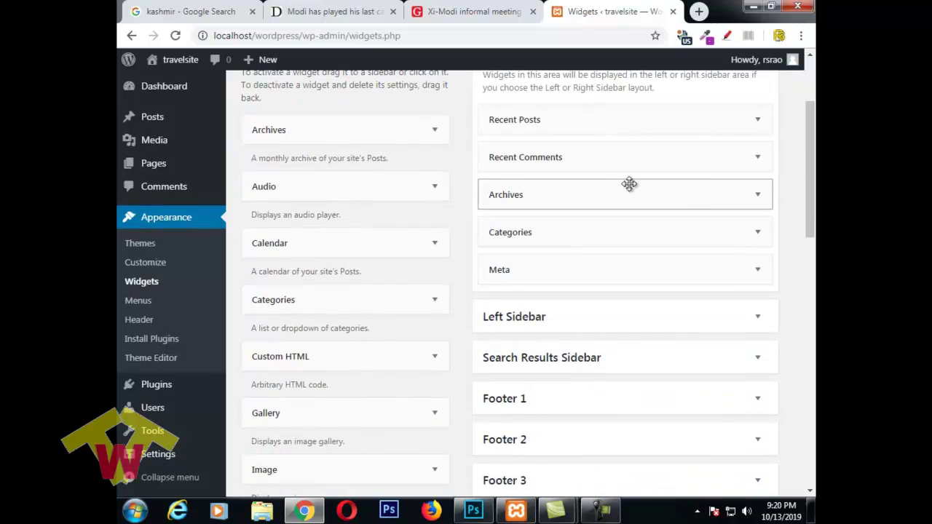
scroll(628, 183, up, 2)
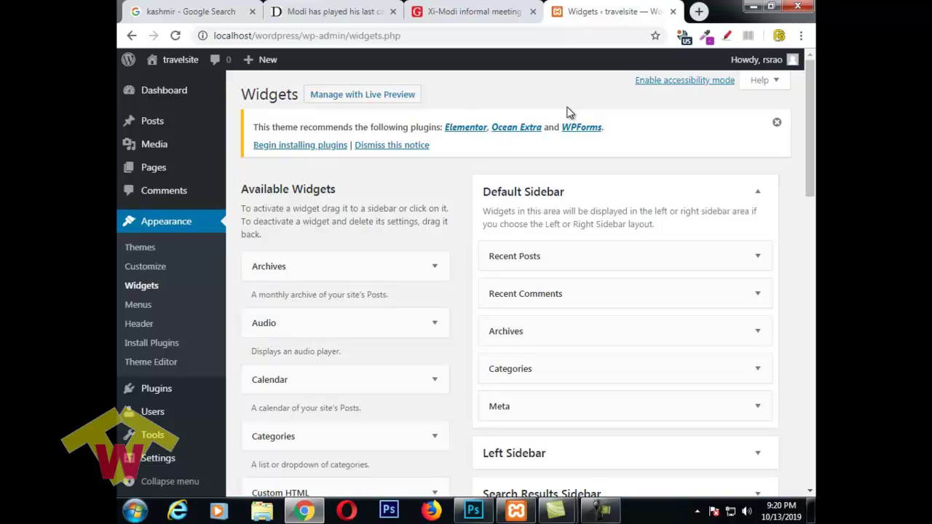
scroll(591, 127, down, 10)
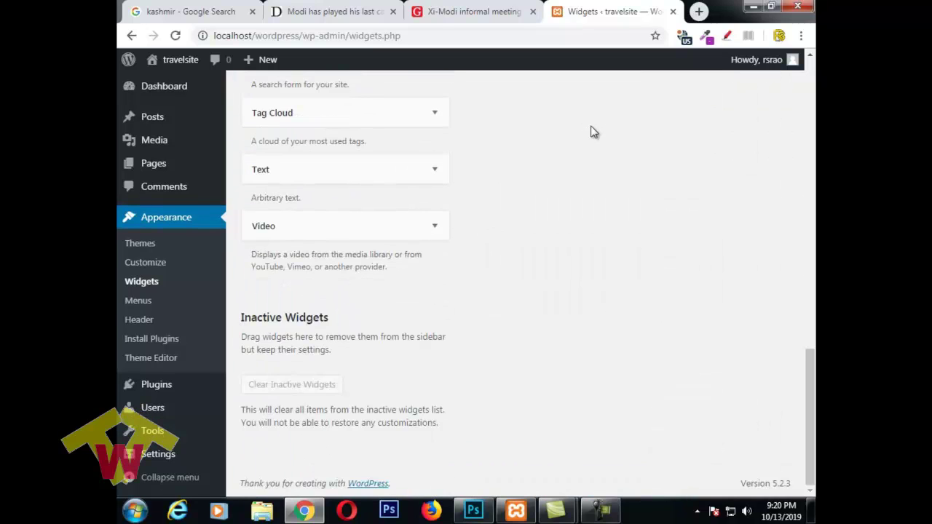
drag(809, 353, 778, 55)
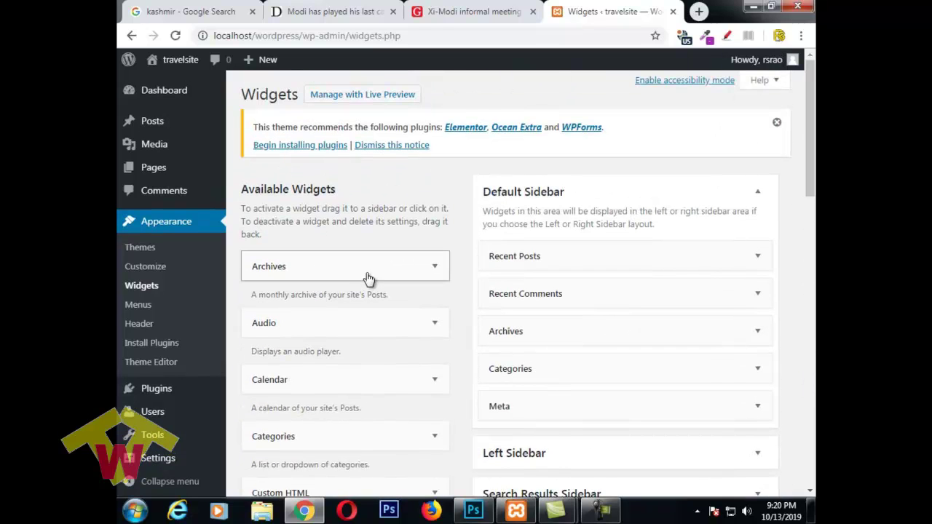
Check the sidebar of the public front page after removing the Search widget and return to the dashboard.
mouse_move(175, 59)
click(161, 88)
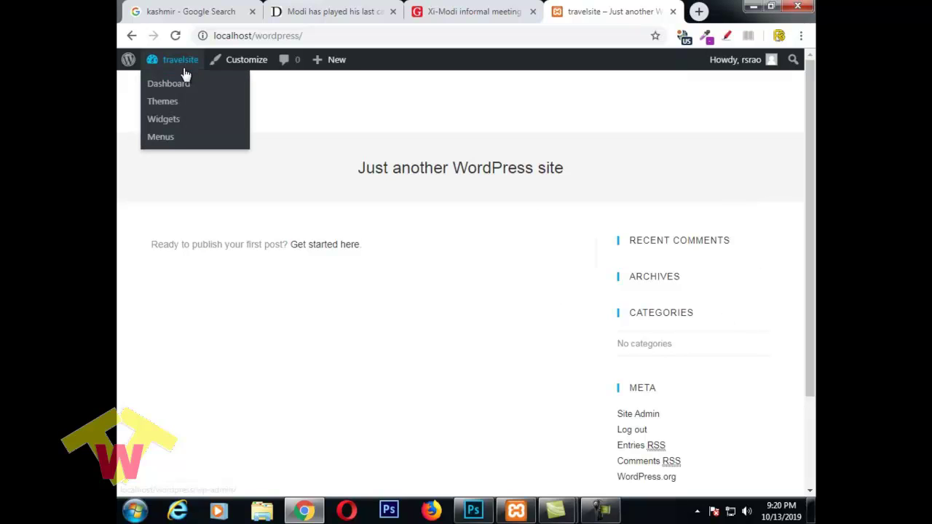
click(174, 88)
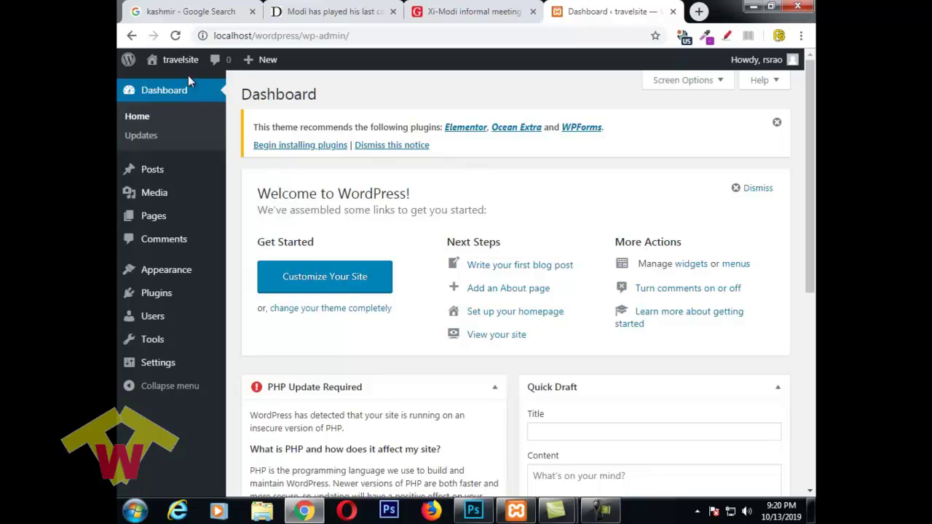
mouse_move(175, 60)
click(172, 87)
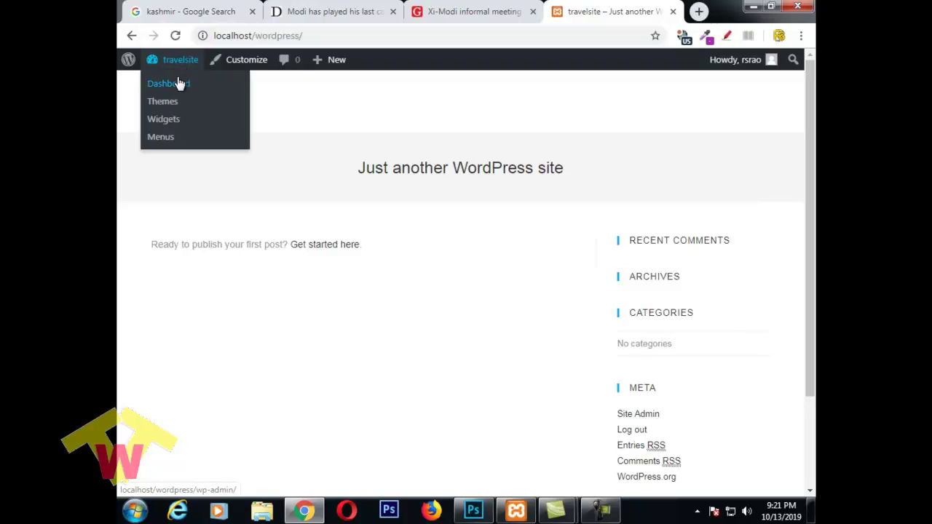
click(171, 89)
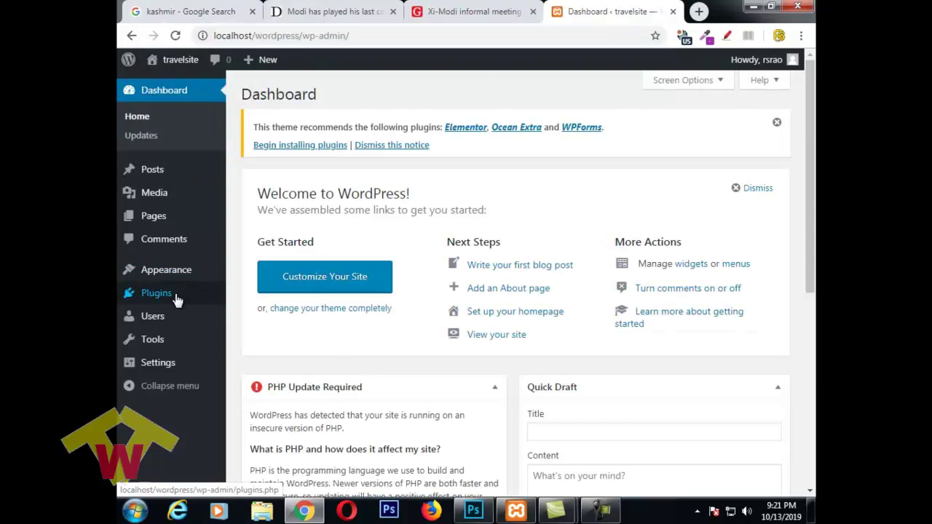
Remove the Recent Comments and Recent Posts widgets from the Default Sidebar on the widgets page.
mouse_move(174, 278)
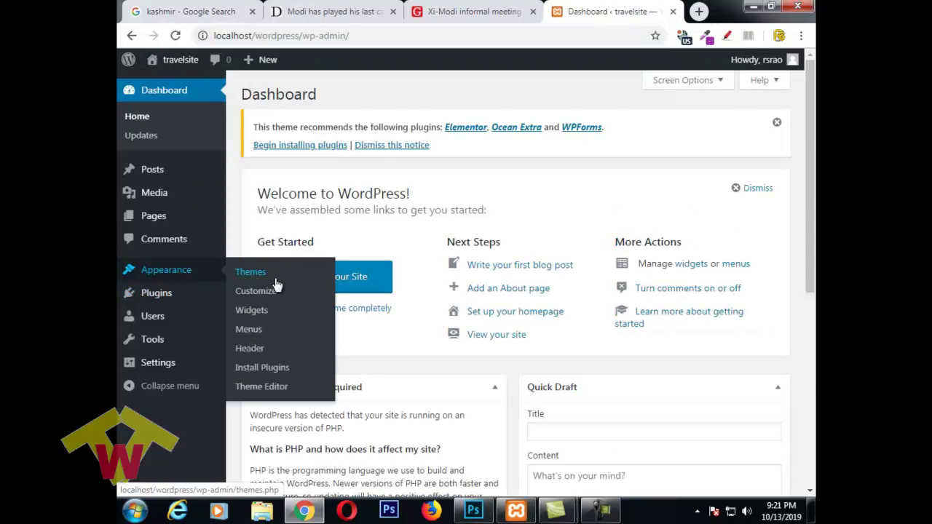
click(255, 312)
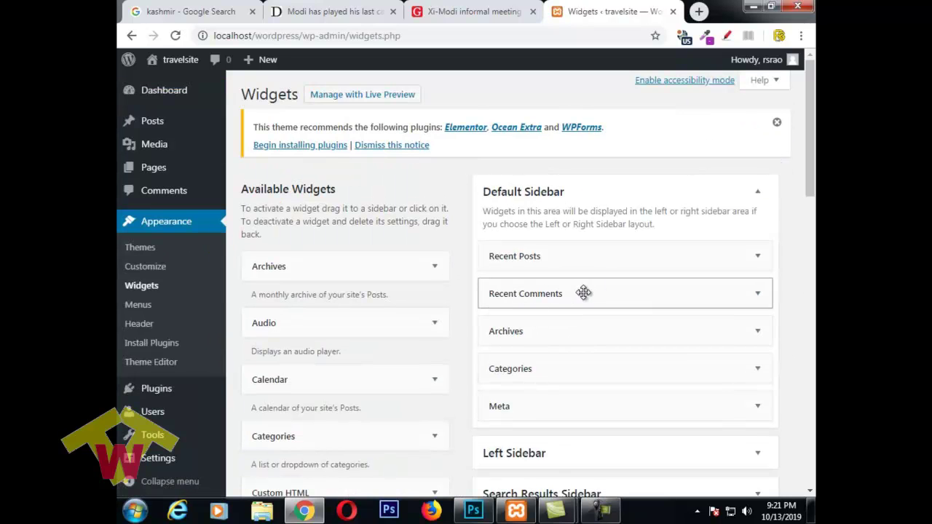
drag(588, 294, 264, 229)
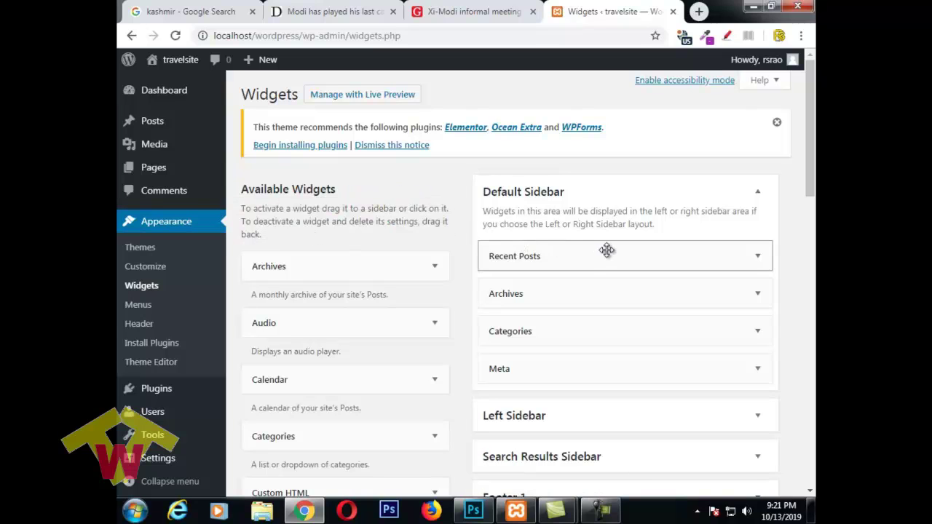
drag(605, 249, 284, 176)
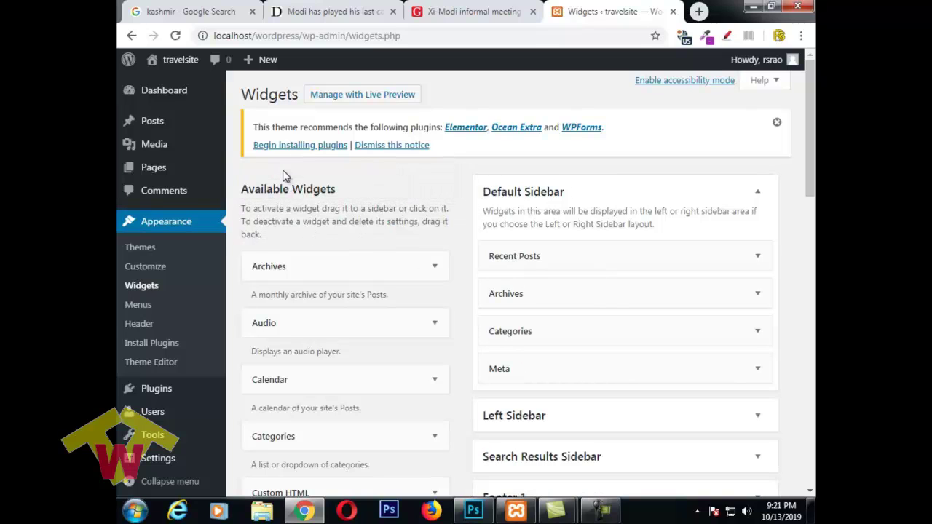
drag(528, 252, 236, 173)
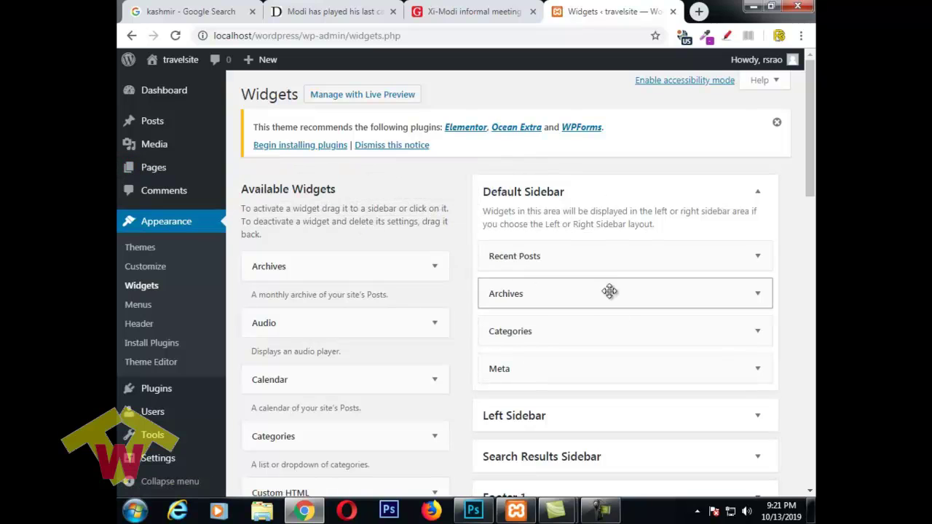
drag(609, 260, 297, 189)
drag(561, 241, 300, 172)
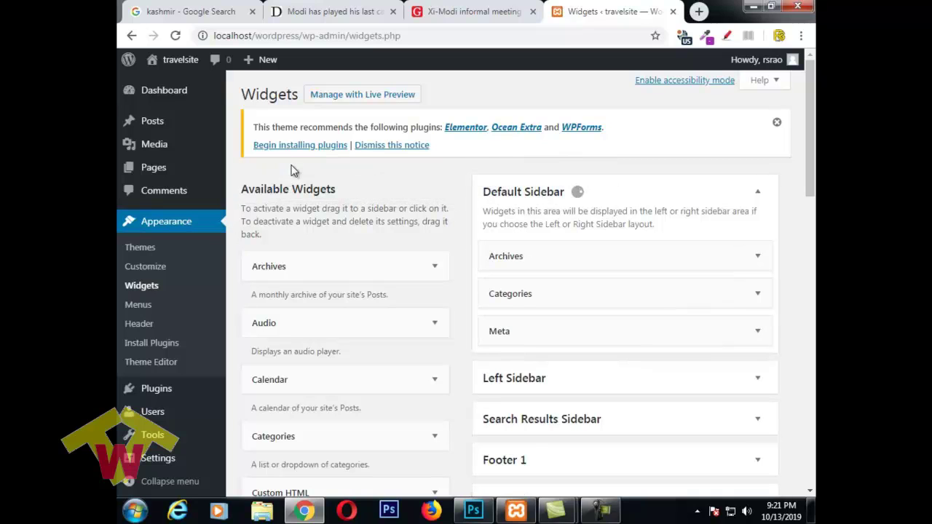
Remove the Archives widget from the Default Sidebar and open the public front page.
drag(491, 243, 332, 178)
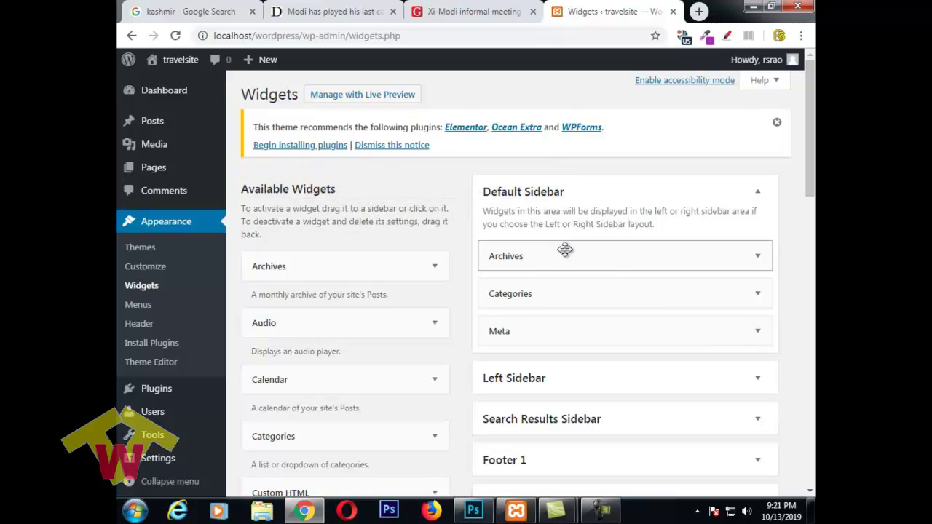
drag(619, 256, 322, 188)
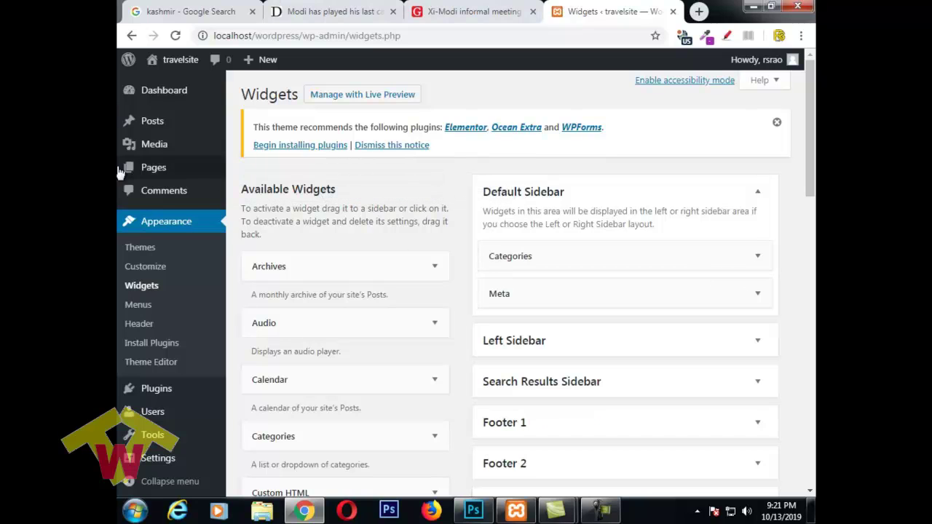
click(164, 83)
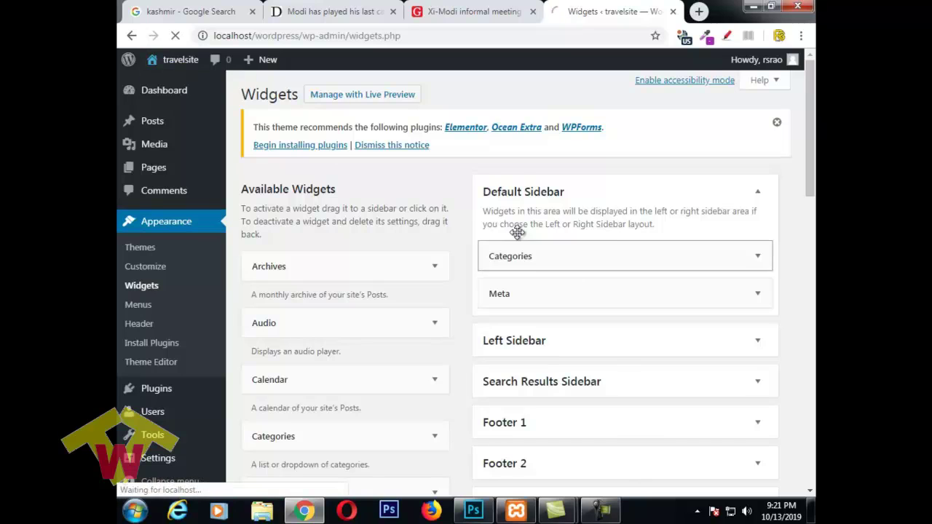